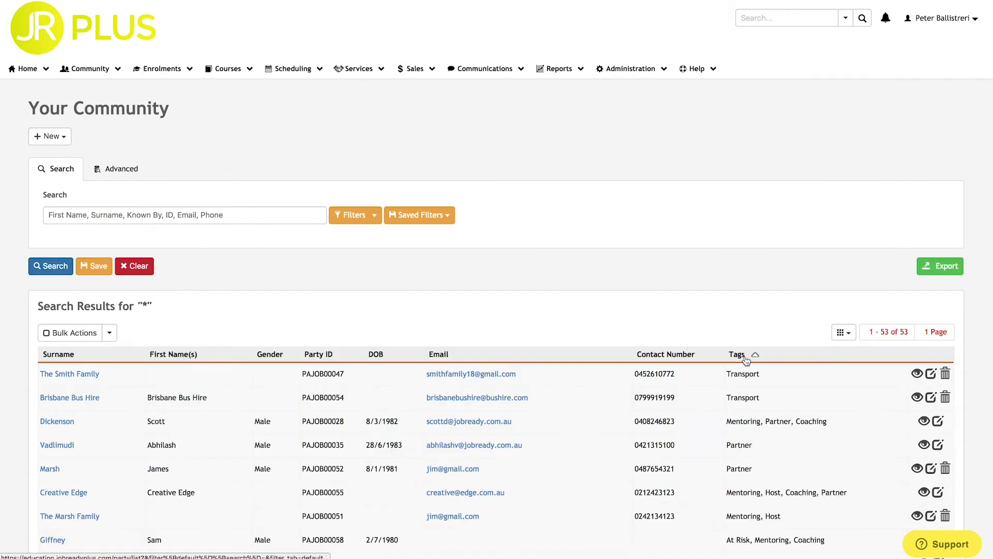
- Open the At Risk person's record and review their tags (At Risk, Coaching, Mentoring) and properties
{"action": "scroll", "coordinate": [714, 347], "scroll_direction": "down", "scroll_amount": 10}
{"action": "scroll", "coordinate": [745, 356], "scroll_direction": "up", "scroll_amount": 4}
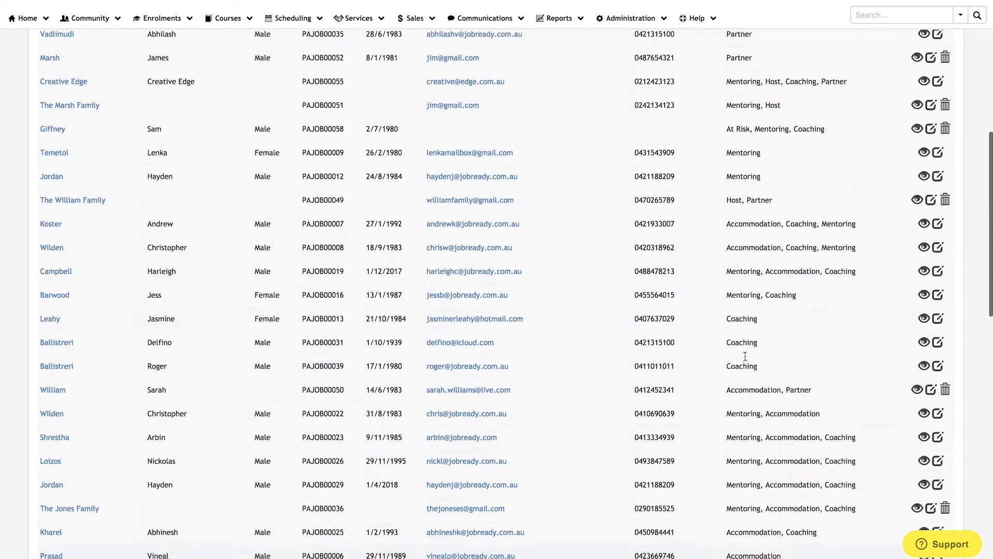
{"action": "left_click", "coordinate": [54, 159]}
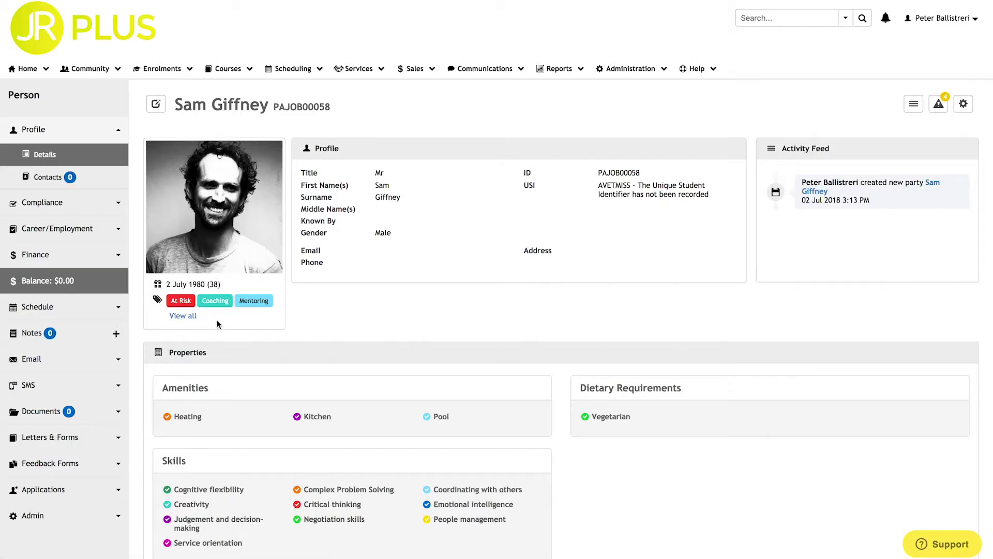
{"action": "left_click", "coordinate": [183, 315]}
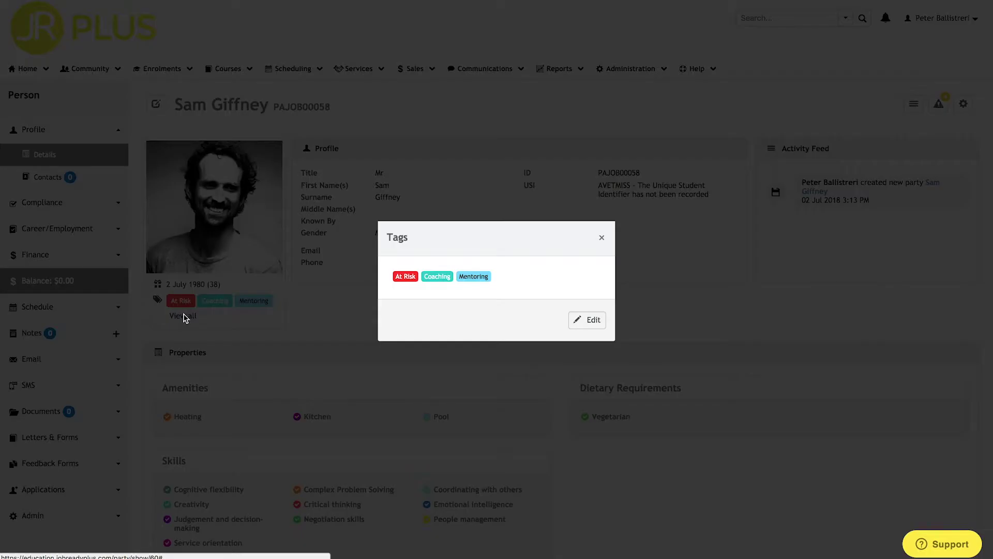
{"action": "left_click", "coordinate": [586, 324]}
{"action": "left_click", "coordinate": [528, 275]}
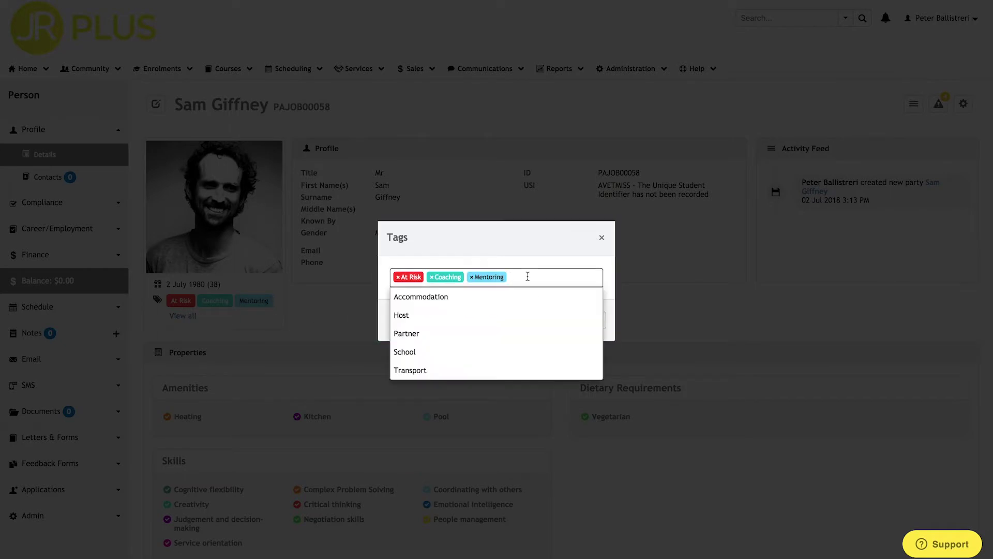
{"action": "left_click", "coordinate": [521, 300]}
{"action": "left_click", "coordinate": [601, 237]}
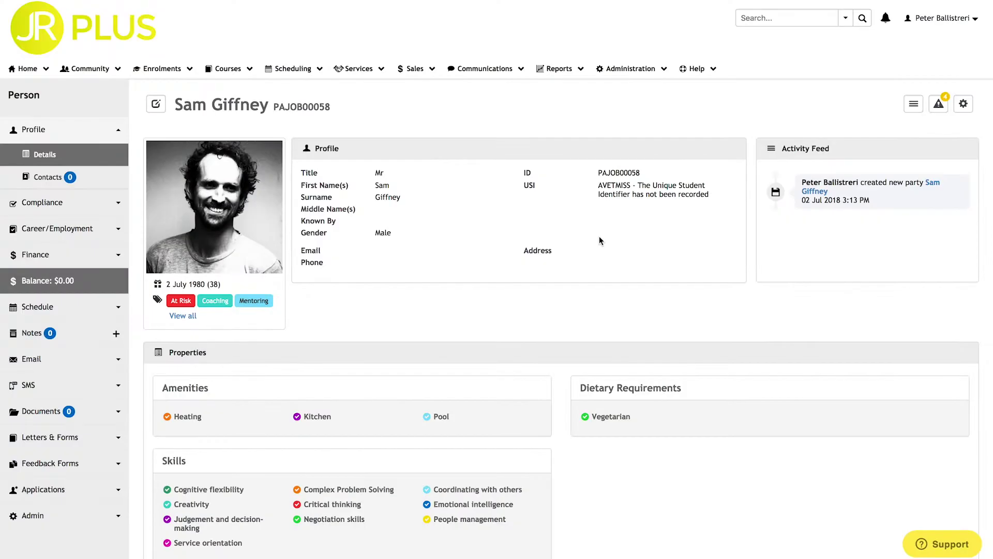
{"action": "scroll", "coordinate": [600, 236], "scroll_direction": "down", "scroll_amount": 4}
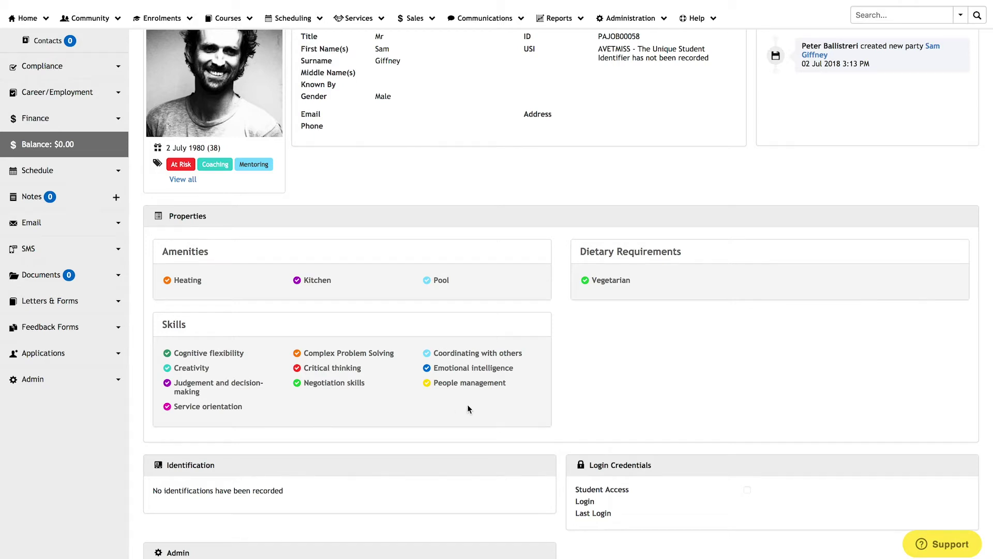
{"action": "scroll", "coordinate": [470, 409], "scroll_direction": "up", "scroll_amount": 3}
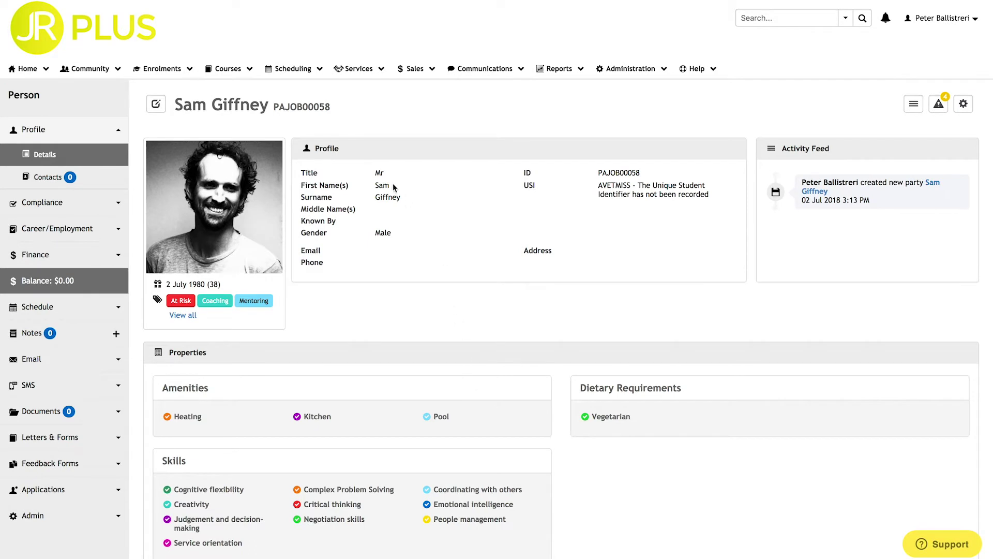
- Search Marketplace with Availability listed first and open the Creative Edge provider profile
{"action": "left_click", "coordinate": [362, 70]}
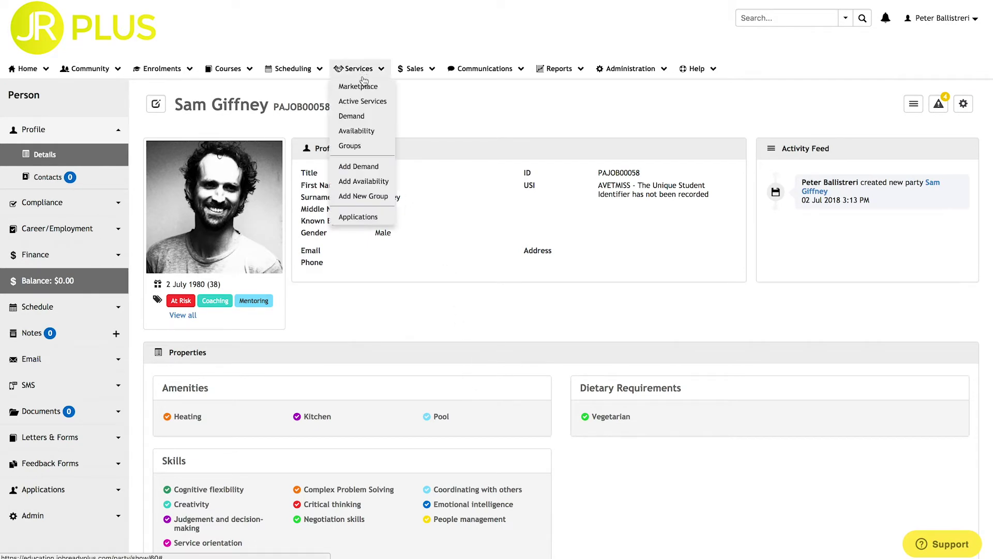
{"action": "left_click", "coordinate": [362, 88]}
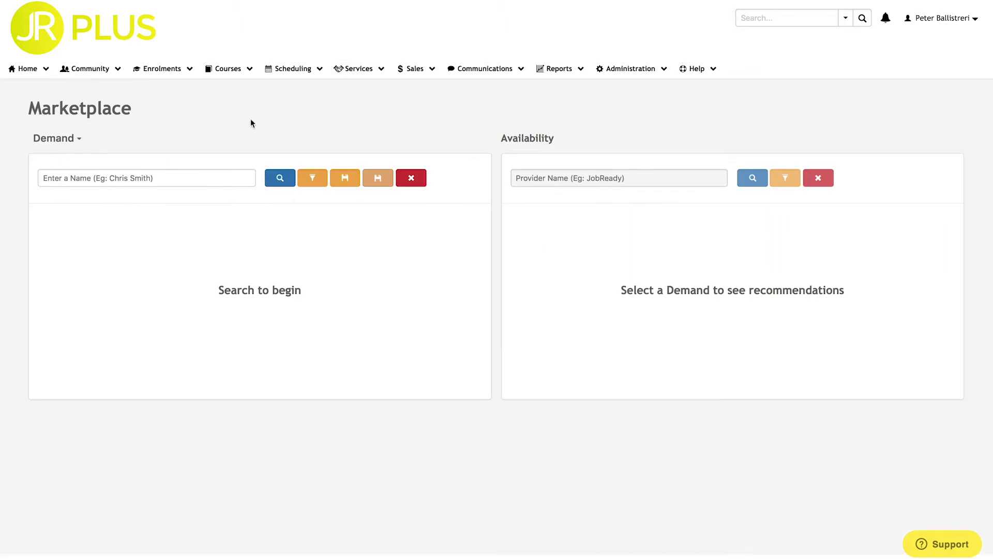
{"action": "left_click", "coordinate": [69, 143]}
{"action": "left_click", "coordinate": [65, 157]}
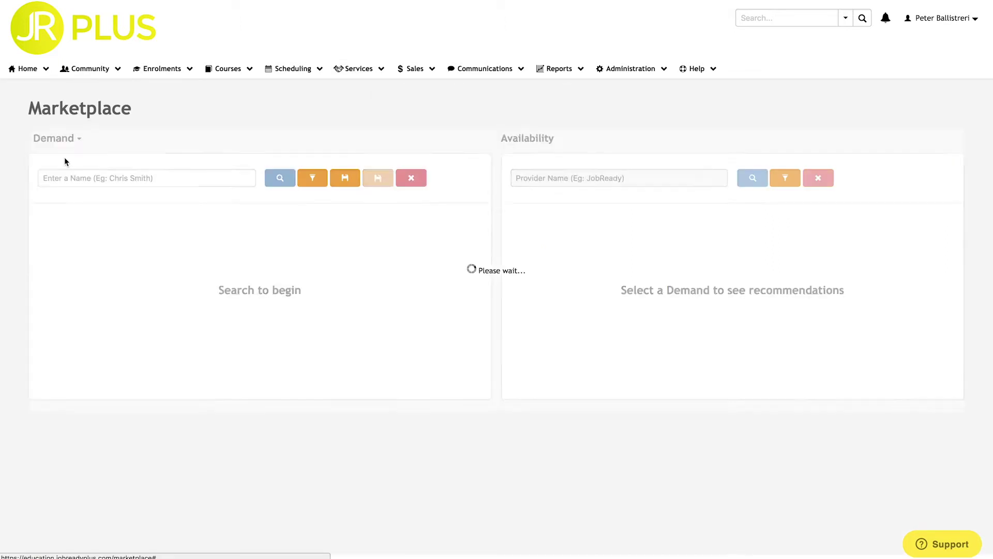
{"action": "left_click", "coordinate": [279, 182]}
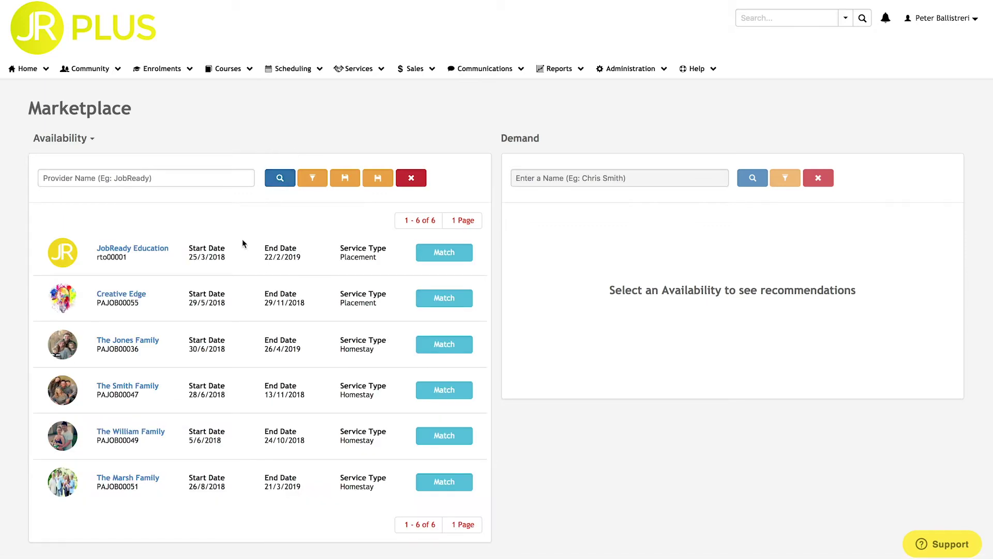
{"action": "left_click", "coordinate": [126, 300]}
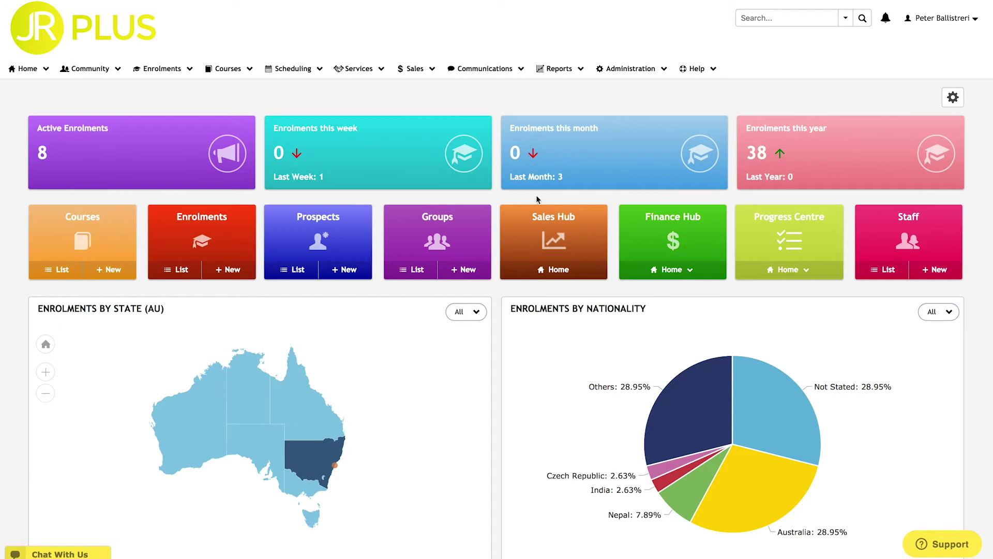
- Go to Administration > Lookups > Tags to list the eight existing tags
{"action": "left_click", "coordinate": [666, 72]}
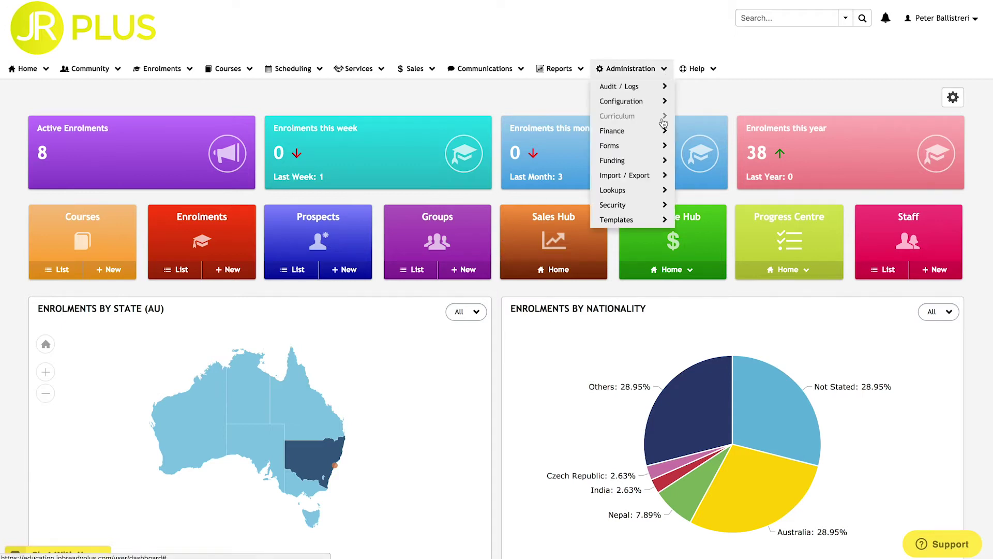
{"action": "mouse_move", "coordinate": [661, 193]}
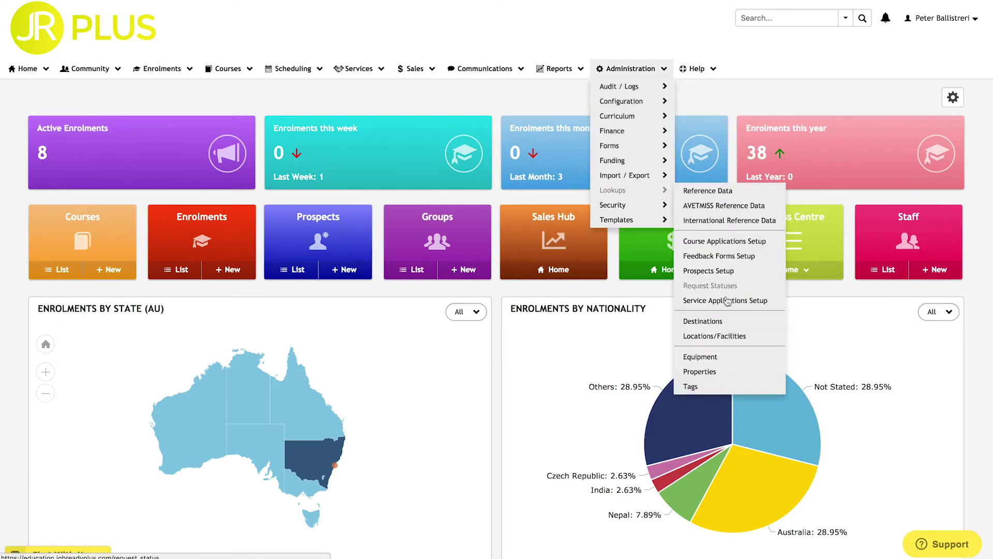
{"action": "left_click", "coordinate": [721, 385]}
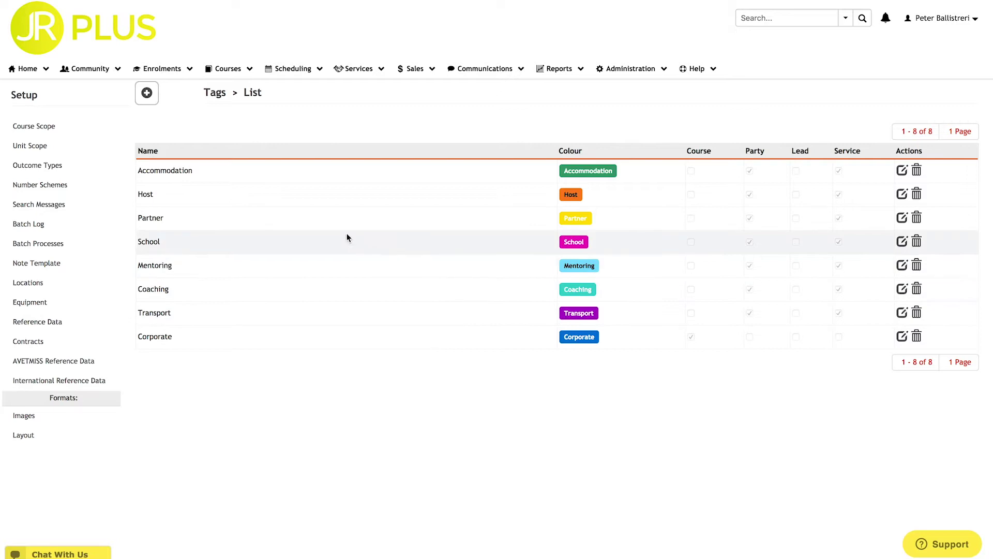
- Add a red tag named 'At Risk' enabled for Party and save it
{"action": "left_click", "coordinate": [146, 93]}
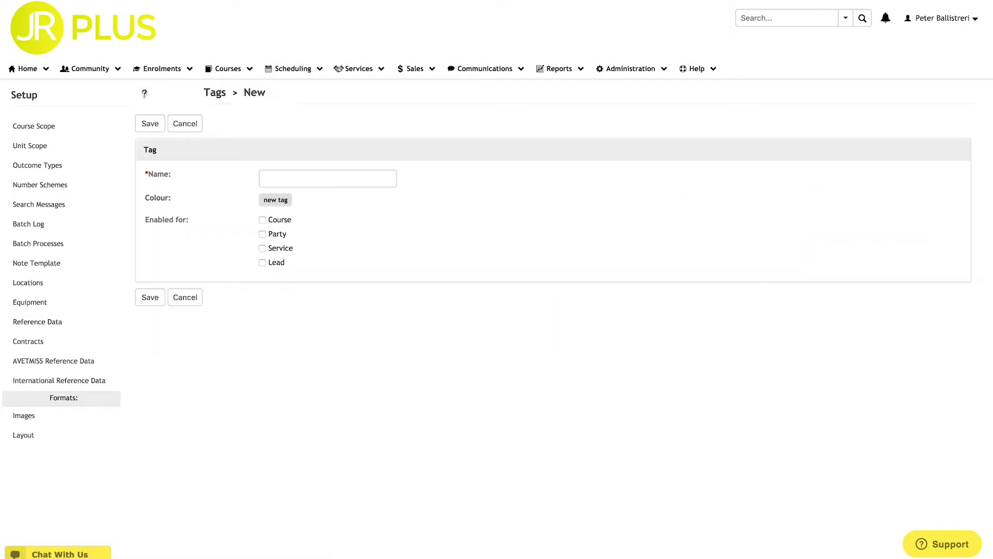
{"action": "left_click", "coordinate": [273, 180]}
{"action": "type", "text": "At"}
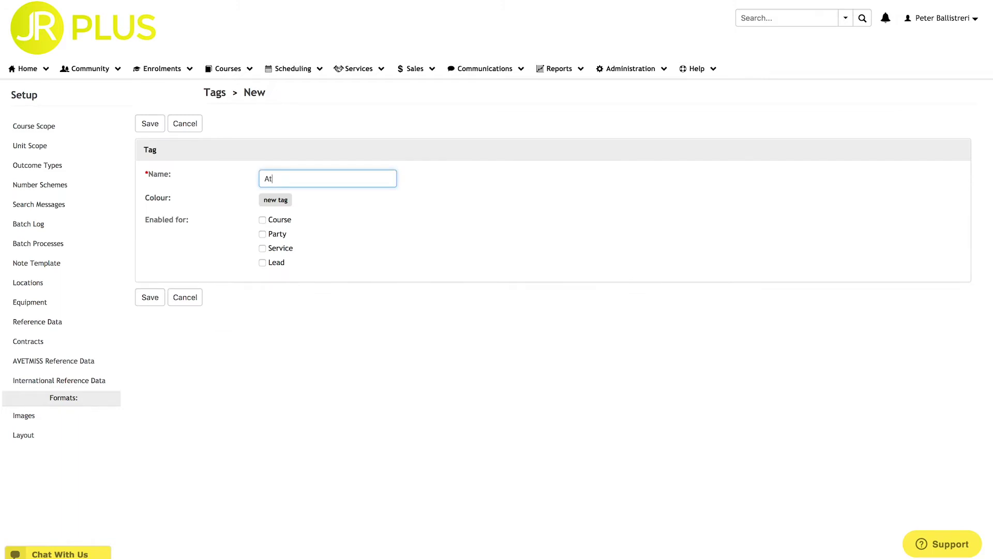
{"action": "type", "text": " Risk"}
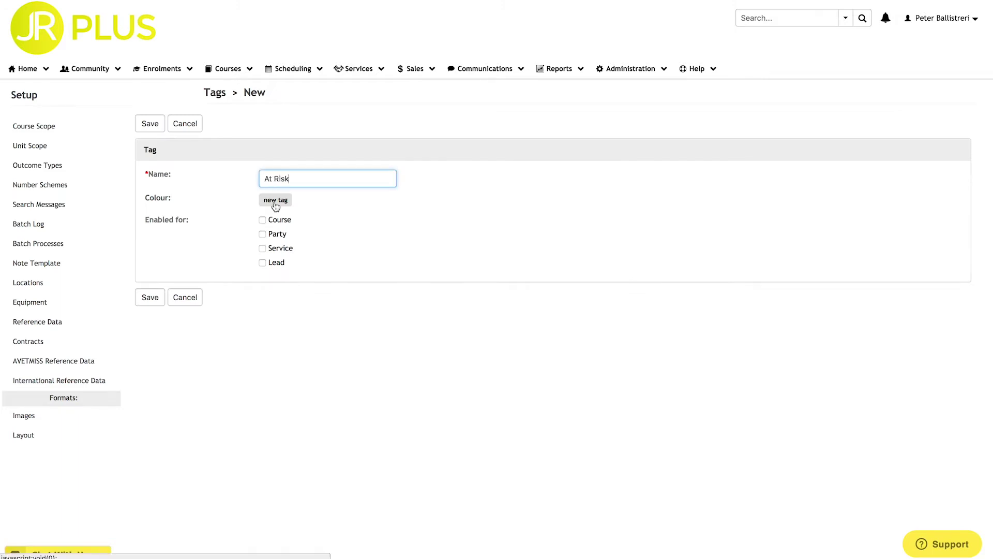
{"action": "left_click", "coordinate": [275, 201]}
{"action": "left_click", "coordinate": [215, 235]}
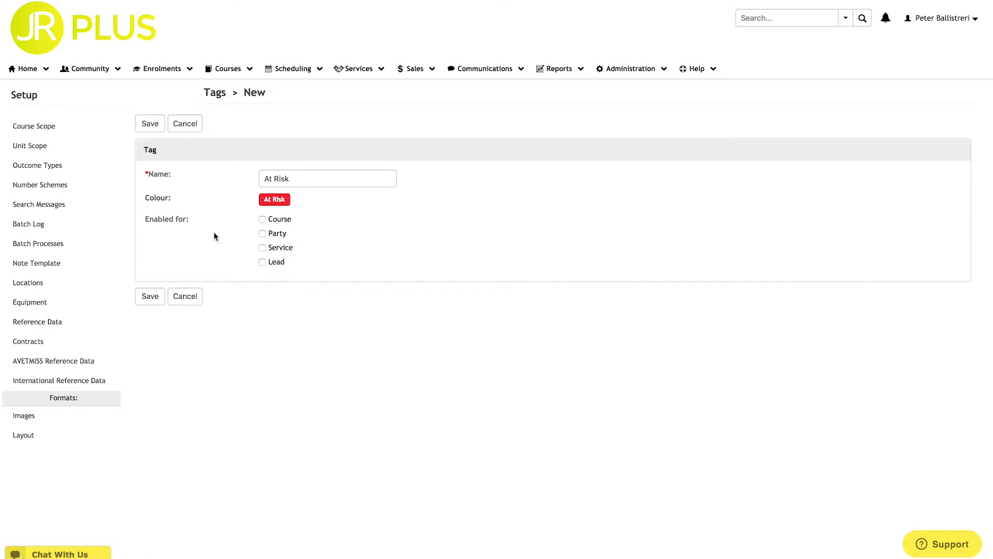
{"action": "left_click", "coordinate": [262, 236]}
{"action": "left_click", "coordinate": [150, 302]}
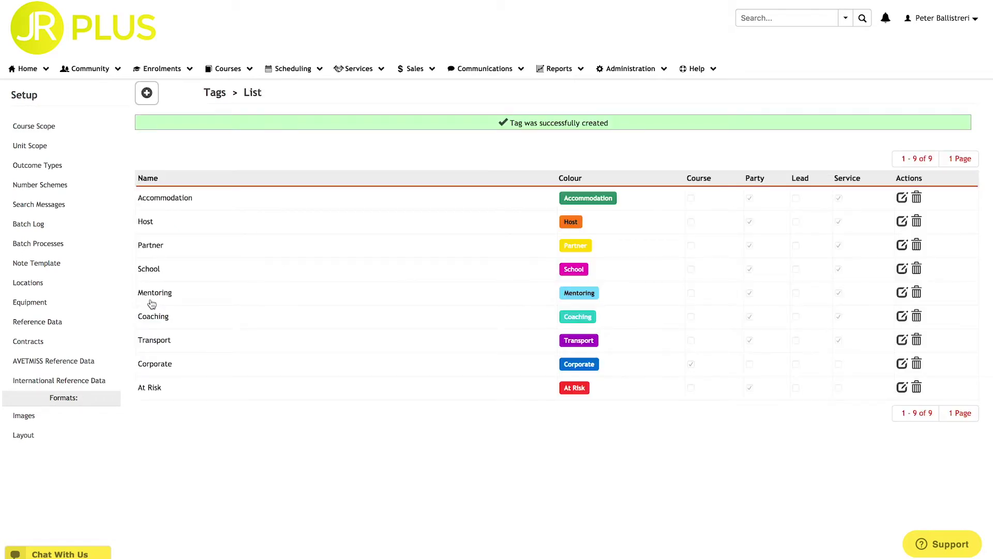
{"action": "triple_click", "coordinate": [152, 385]}
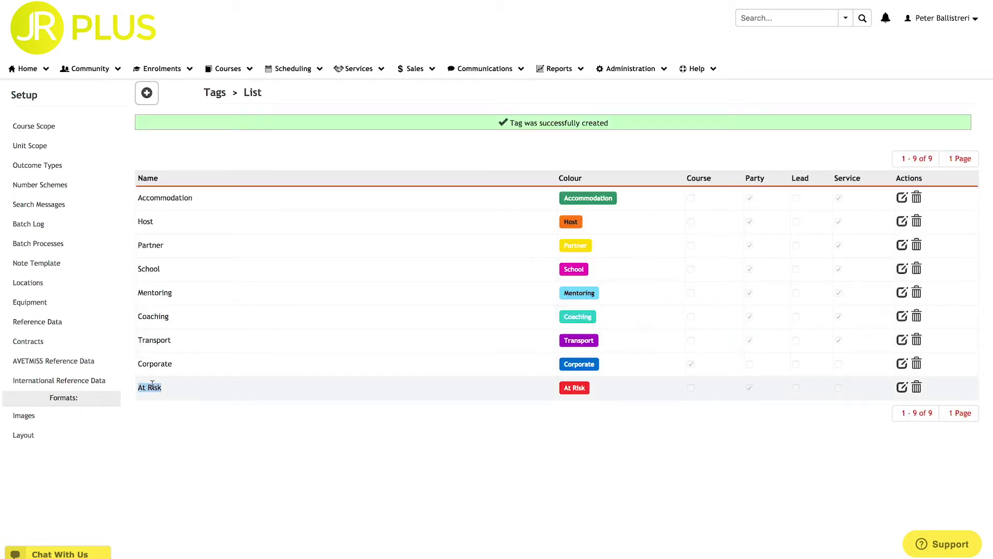
- Add a light-blue tag named 'Public' enabled for Course and save it
{"action": "left_click", "coordinate": [147, 95]}
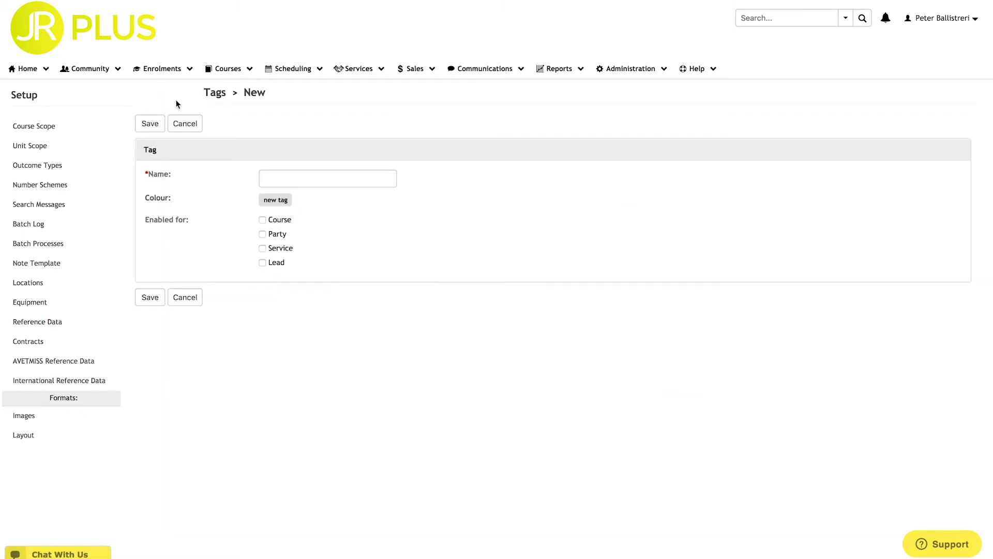
{"action": "left_click", "coordinate": [261, 179]}
{"action": "type", "text": "Public"}
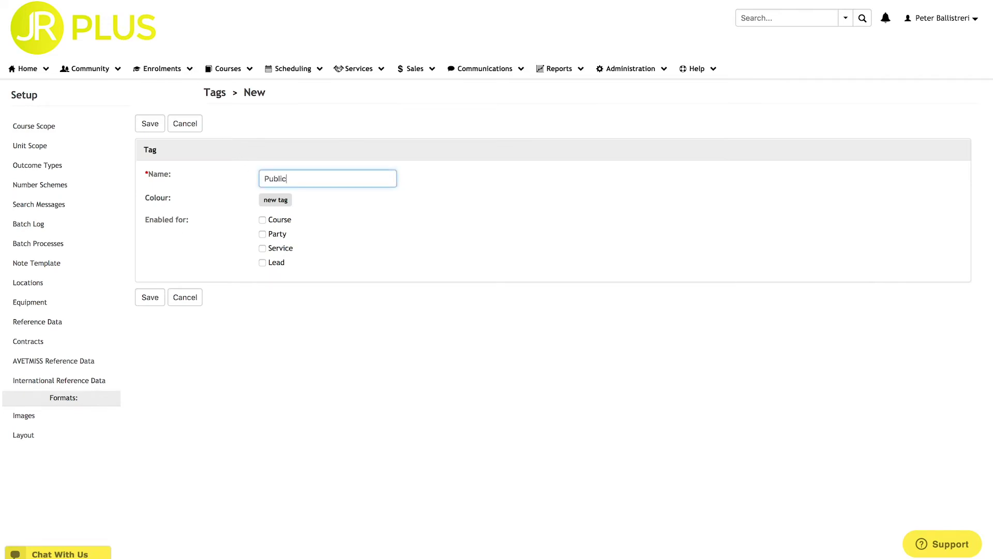
{"action": "left_click", "coordinate": [263, 200]}
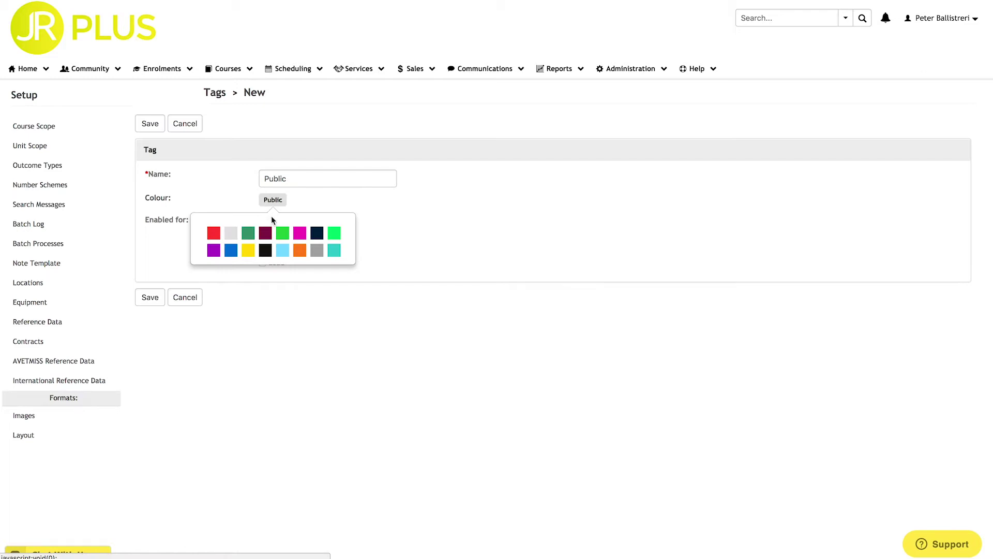
{"action": "left_click", "coordinate": [282, 250]}
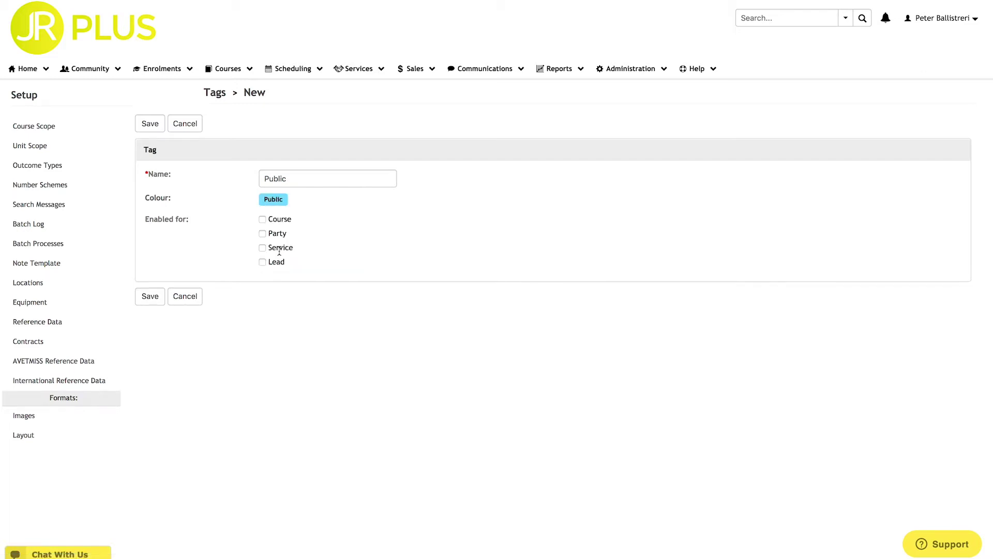
{"action": "left_click", "coordinate": [262, 219]}
{"action": "left_click", "coordinate": [150, 296]}
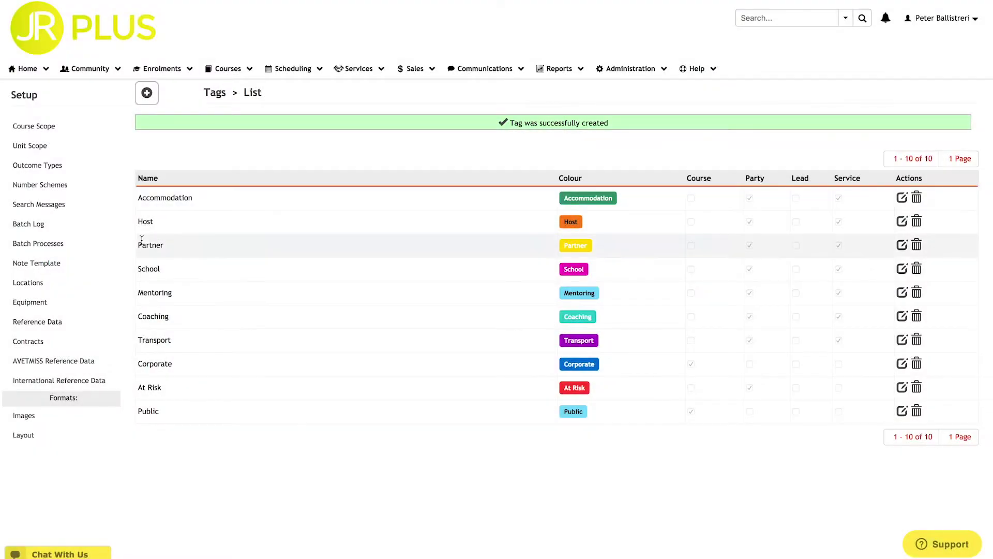
- Start a new person profile with title Mr and enter the first name and surname
{"action": "left_click", "coordinate": [90, 68]}
{"action": "left_click", "coordinate": [88, 202]}
{"action": "left_click", "coordinate": [346, 254]}
{"action": "left_click", "coordinate": [334, 275]}
{"action": "left_click", "coordinate": [334, 278]}
{"action": "left_click", "coordinate": [328, 299]}
- Set gender to Male, enter the date of birth, and add the person's photo
{"action": "left_click", "coordinate": [331, 374]}
{"action": "left_click", "coordinate": [333, 394]}
{"action": "left_click", "coordinate": [105, 370]}
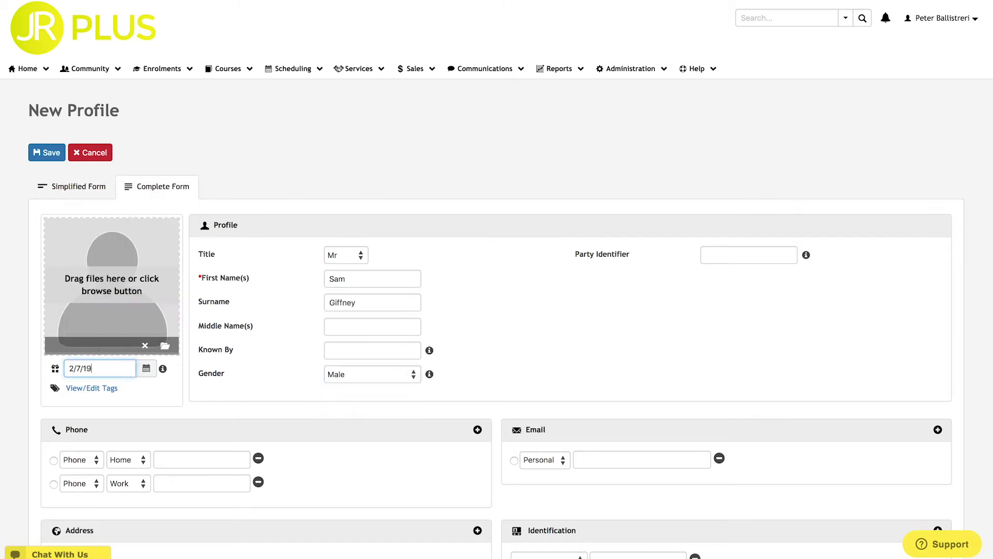
{"action": "left_click_drag", "start_coordinate": [105, 369], "coordinate": [111, 285]}
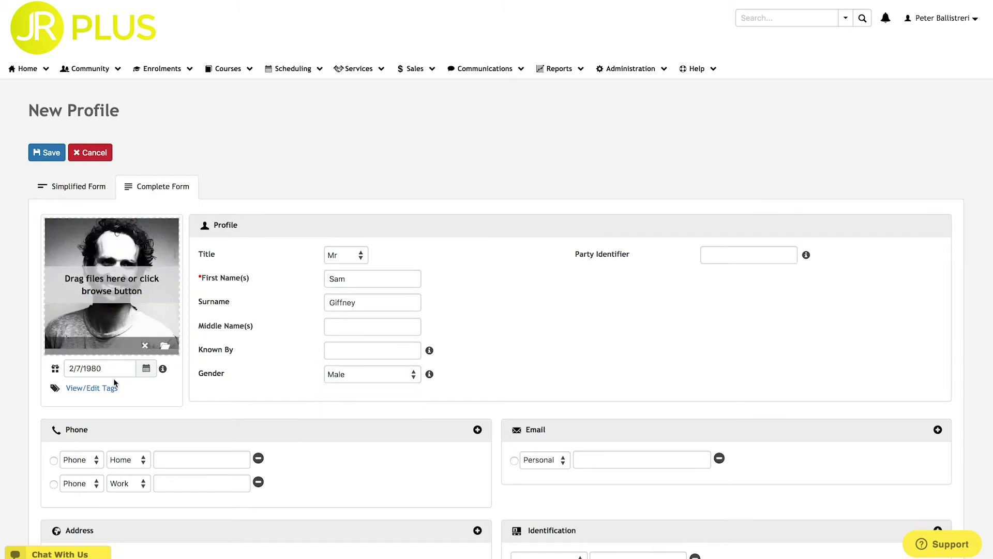
- Apply the Coaching and Mentoring tags and save the new person profile
{"action": "left_click", "coordinate": [105, 389]}
{"action": "left_click", "coordinate": [418, 281]}
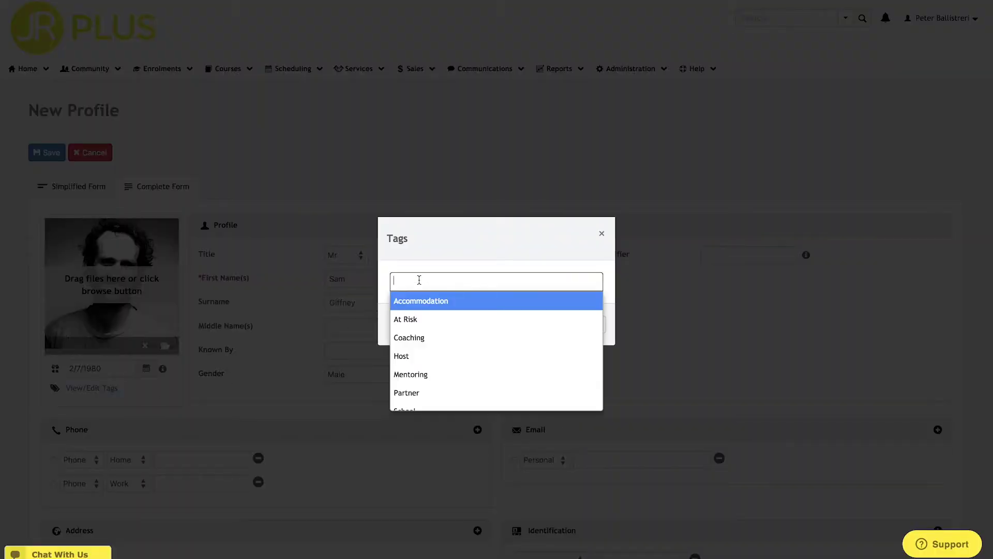
{"action": "left_click", "coordinate": [429, 326]}
{"action": "left_click", "coordinate": [448, 279]}
{"action": "left_click", "coordinate": [459, 354]}
{"action": "left_click", "coordinate": [531, 324]}
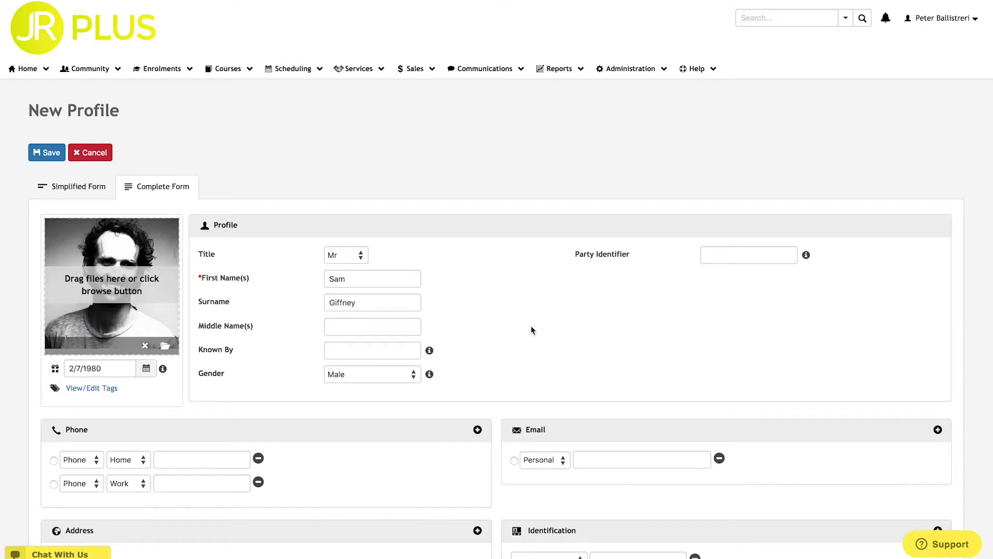
{"action": "left_click", "coordinate": [47, 154]}
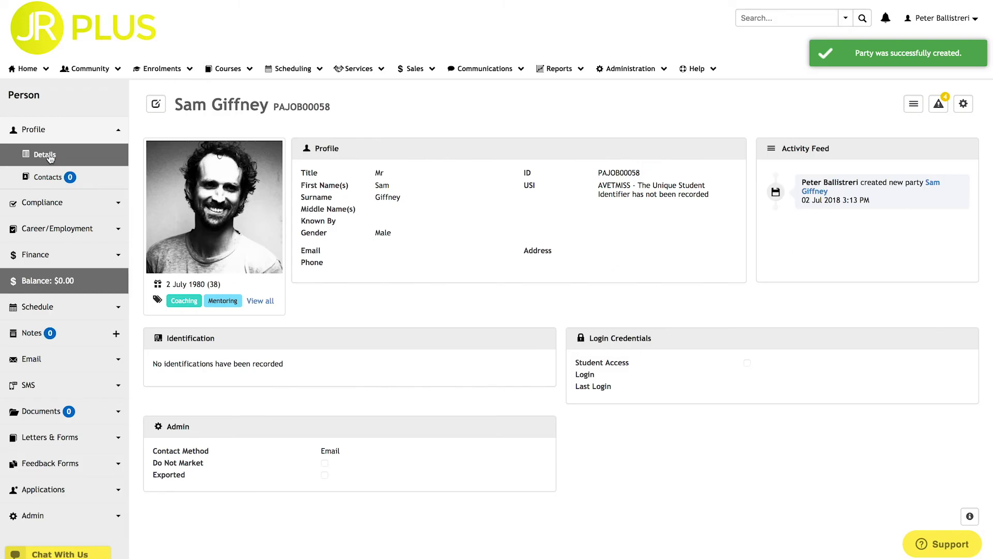
- Add the At Risk tag to the person's Coaching and Mentoring tags and save
{"action": "left_click", "coordinate": [272, 303]}
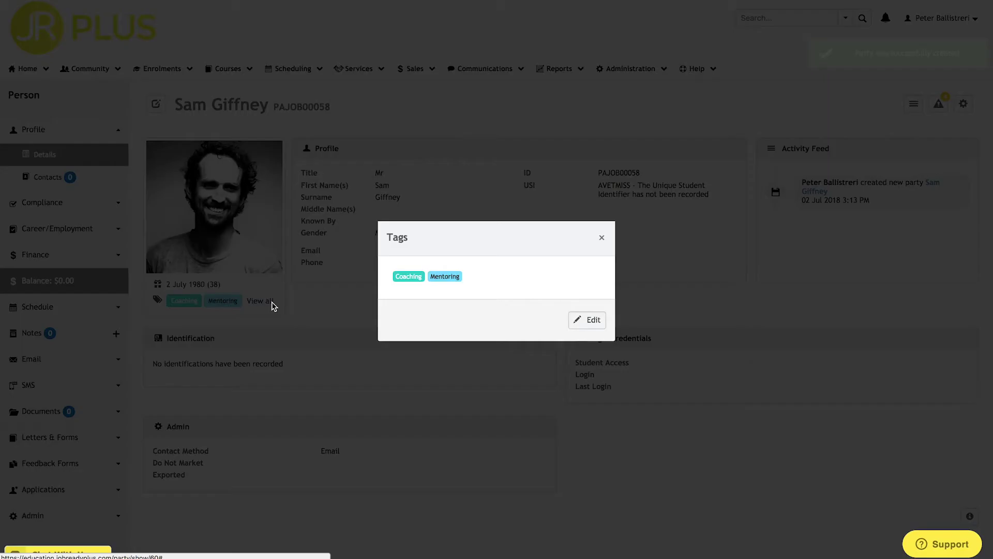
{"action": "left_click", "coordinate": [587, 320]}
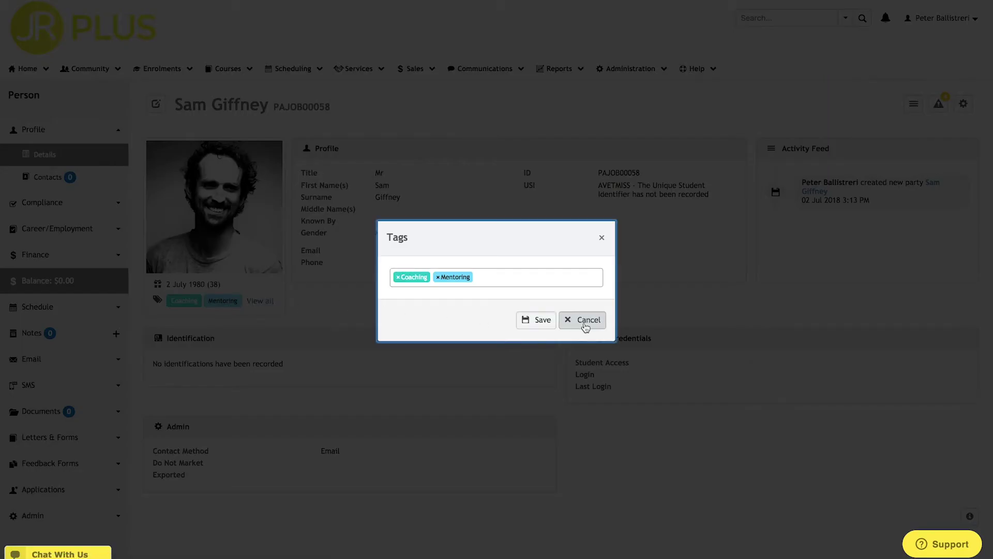
{"action": "left_click", "coordinate": [501, 278]}
{"action": "left_click", "coordinate": [502, 312]}
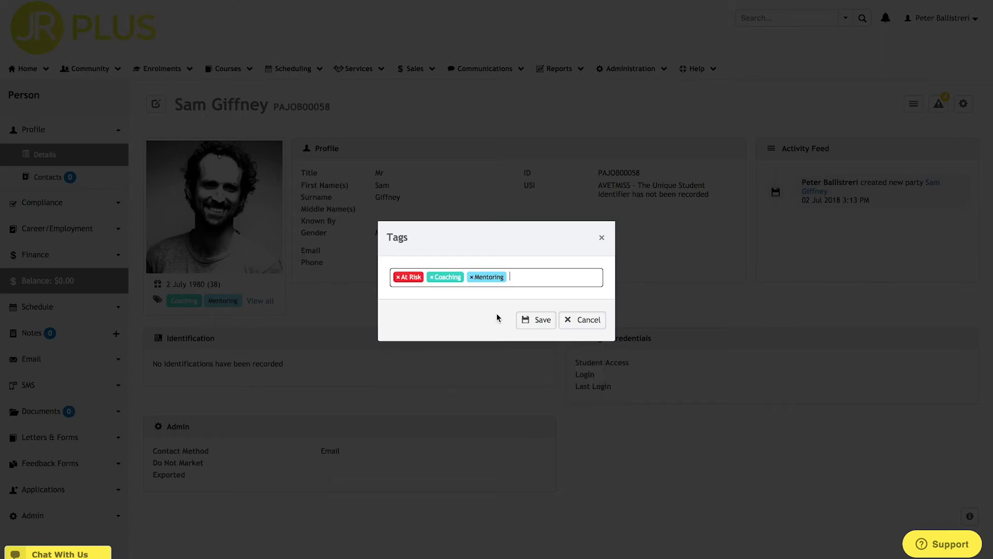
{"action": "left_click", "coordinate": [539, 321]}
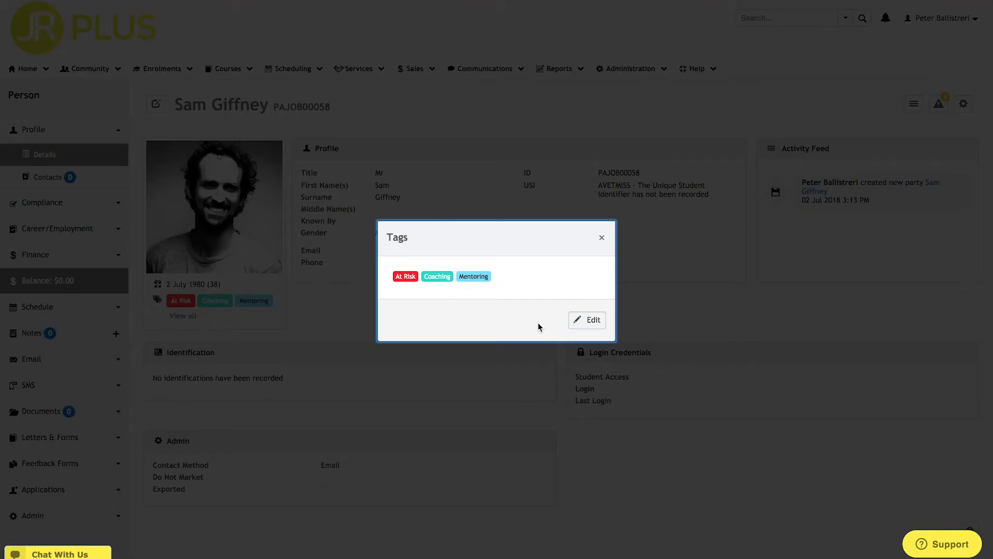
{"action": "left_click", "coordinate": [601, 237]}
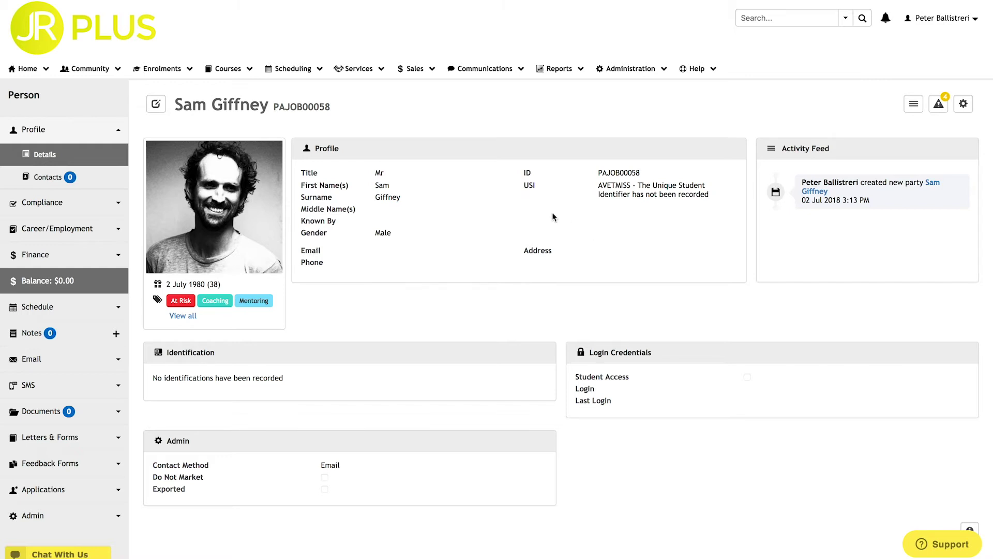
- Edit the ICT50115 VSL 2018 course, add the Public tag, and update it
{"action": "left_click", "coordinate": [230, 72]}
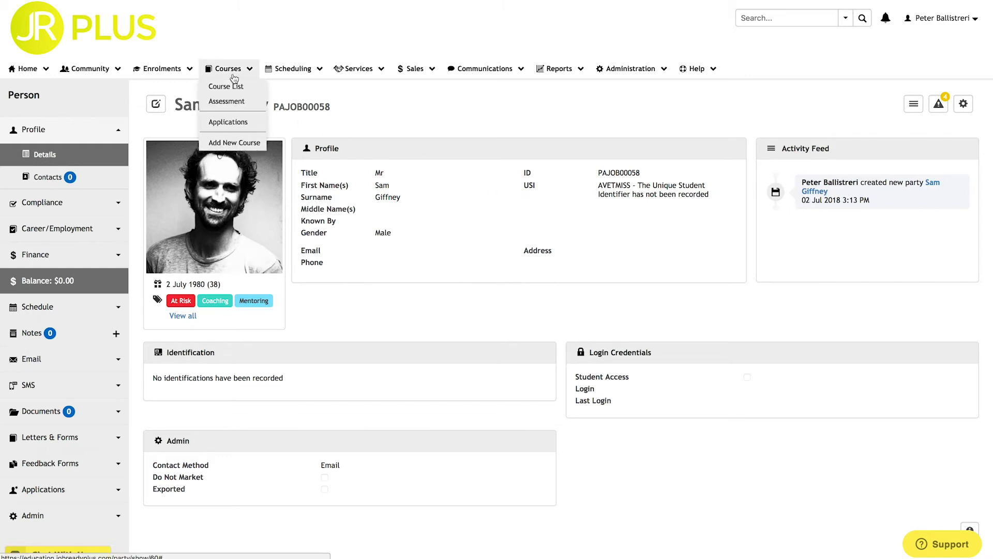
{"action": "left_click", "coordinate": [234, 87]}
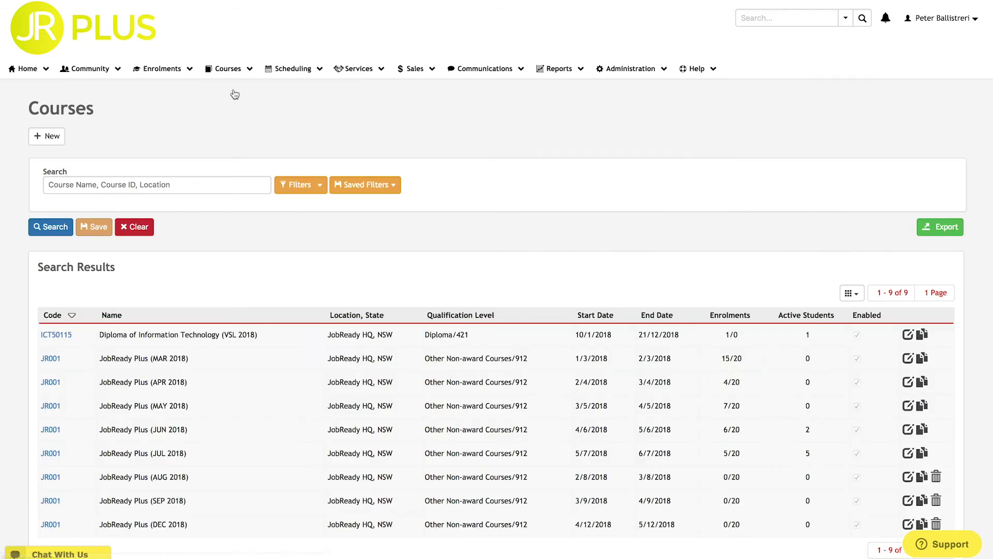
{"action": "left_click", "coordinate": [69, 340]}
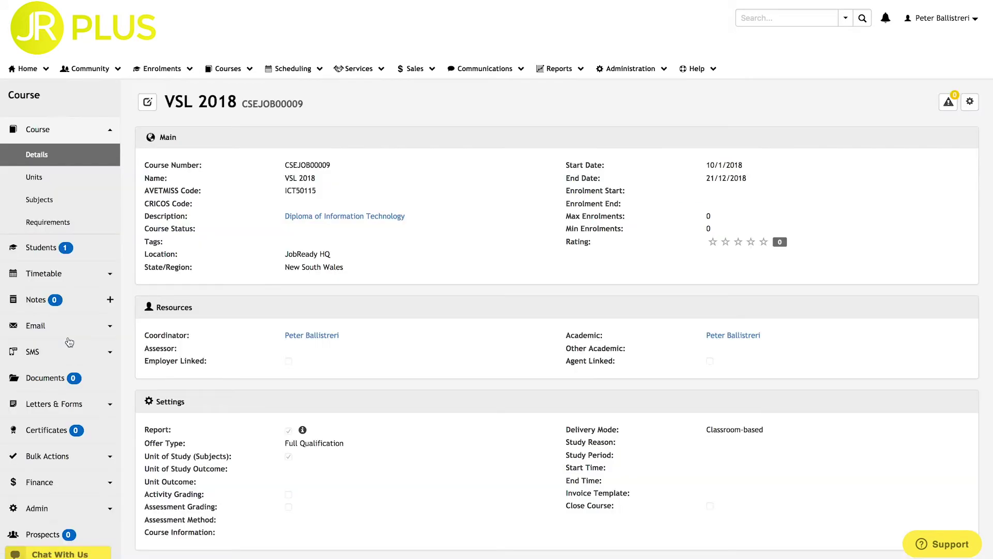
{"action": "left_click", "coordinate": [148, 104]}
{"action": "left_click", "coordinate": [295, 326]}
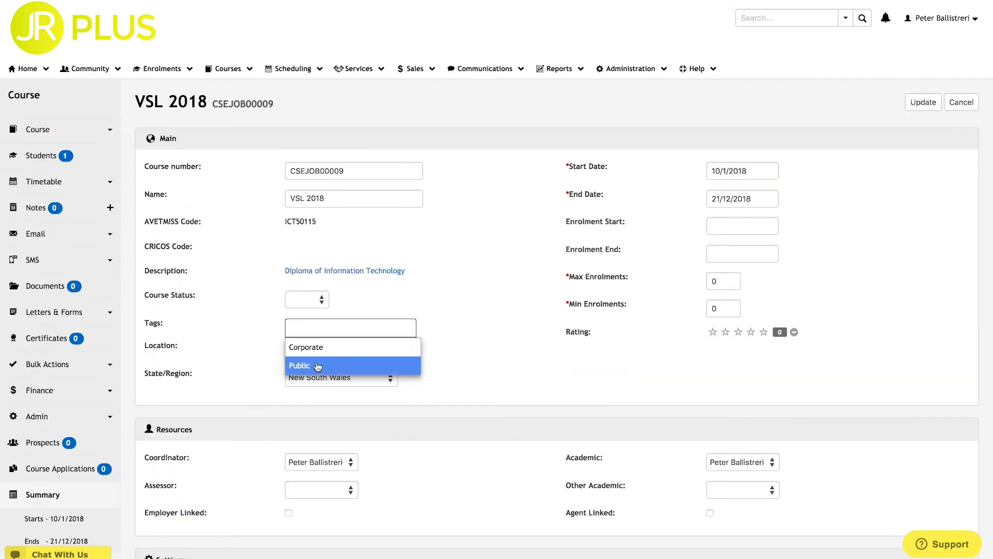
{"action": "left_click", "coordinate": [318, 366]}
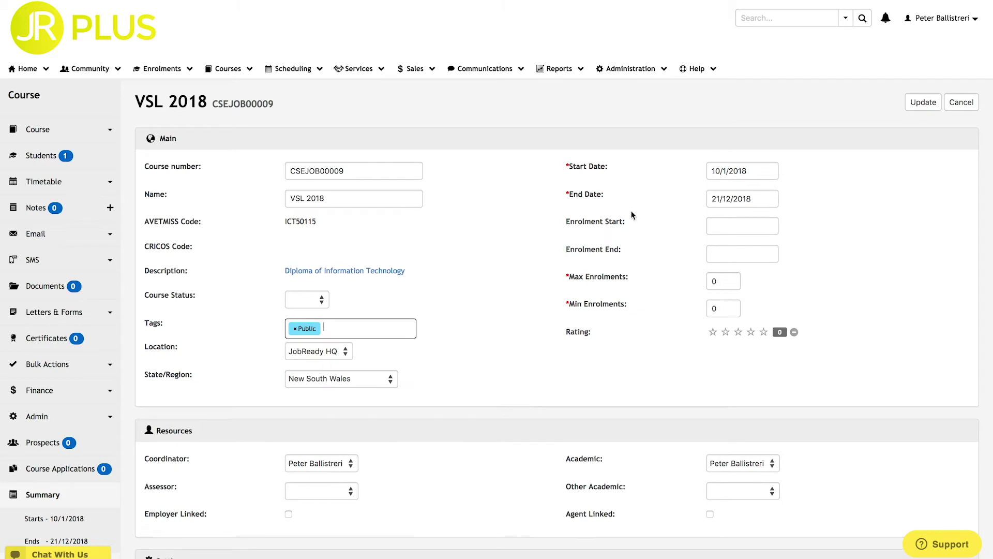
{"action": "left_click", "coordinate": [921, 111]}
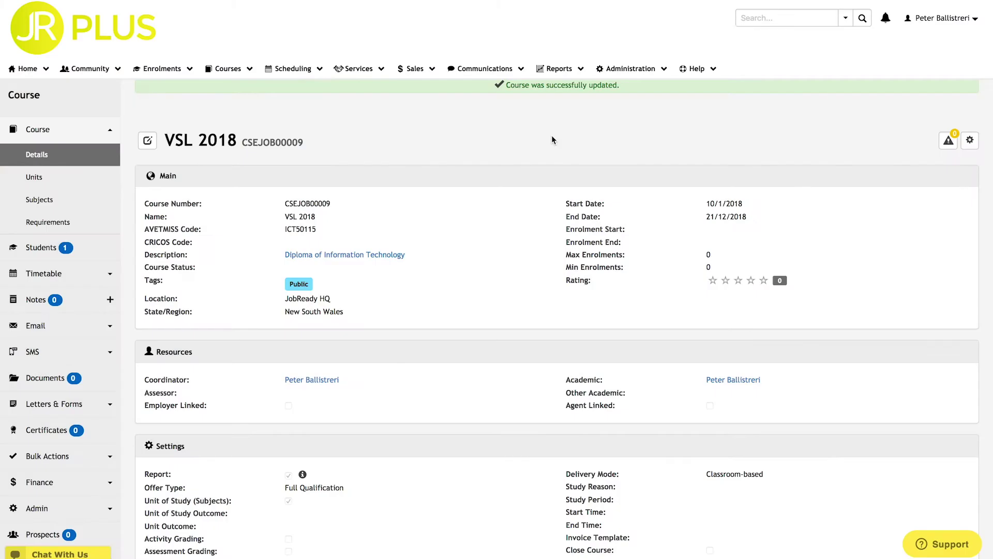
- Go to Administration > Lookups > Properties and scroll through the 19 properties
{"action": "mouse_move", "coordinate": [662, 73]}
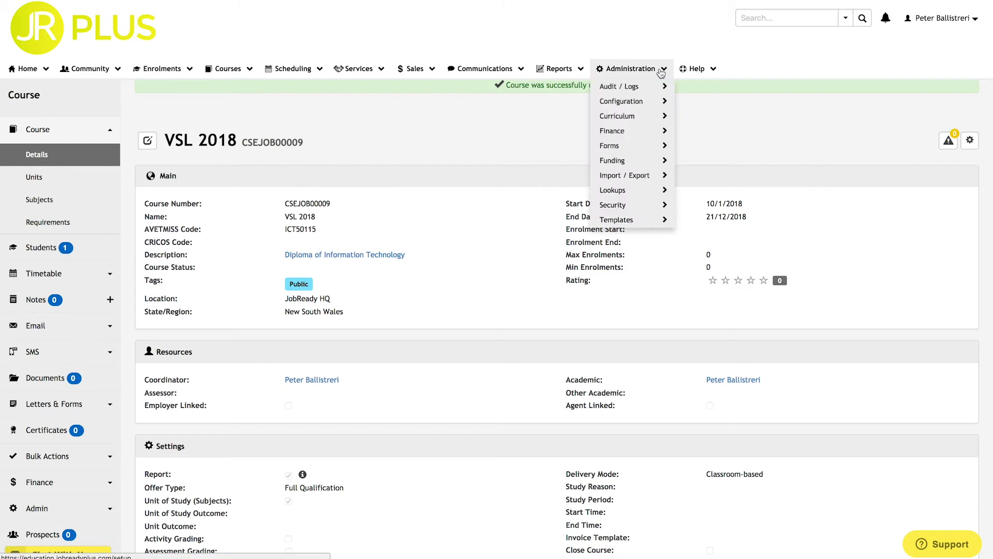
{"action": "mouse_move", "coordinate": [654, 191]}
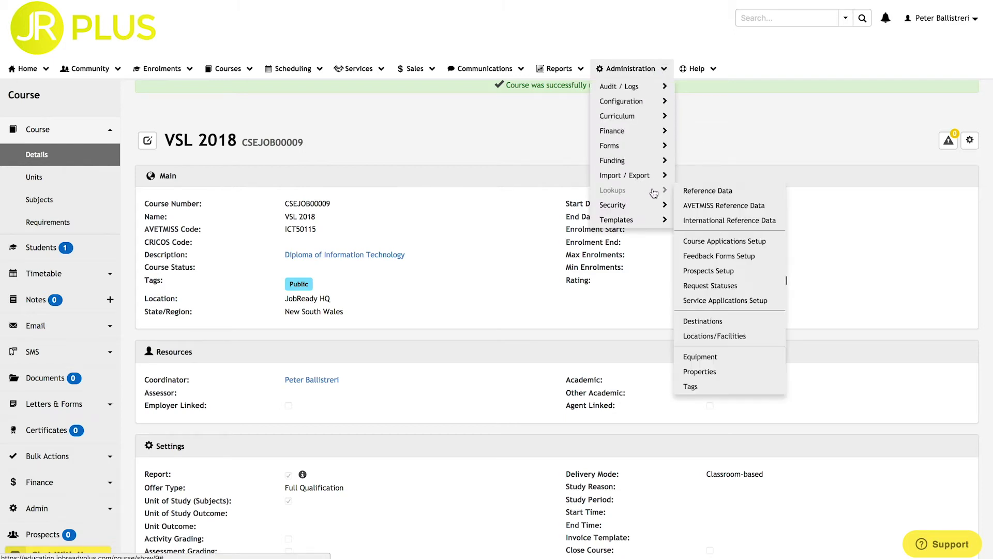
{"action": "left_click", "coordinate": [740, 374]}
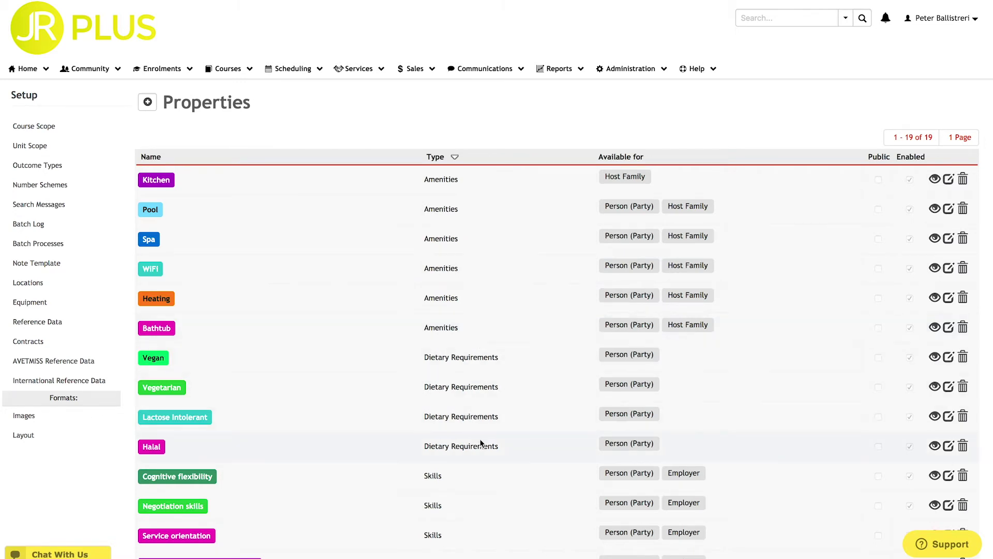
{"action": "scroll", "coordinate": [481, 443], "scroll_direction": "down", "scroll_amount": 5}
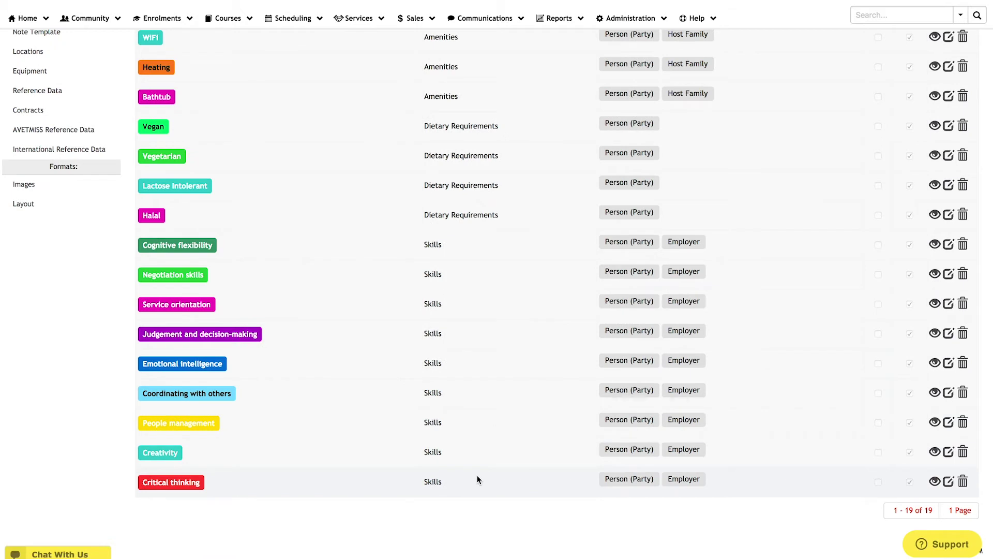
{"action": "scroll", "coordinate": [477, 475], "scroll_direction": "up", "scroll_amount": 5}
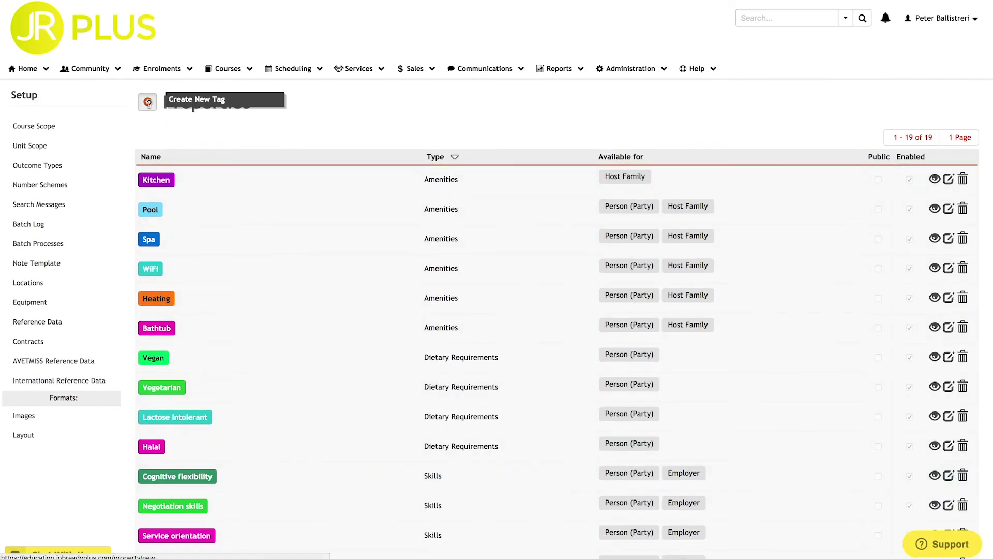
- Create orange Skills property 'Complex Problem Solving' for Person (Party) and Employer, then open Kitchen for editing
{"action": "left_click", "coordinate": [148, 102]}
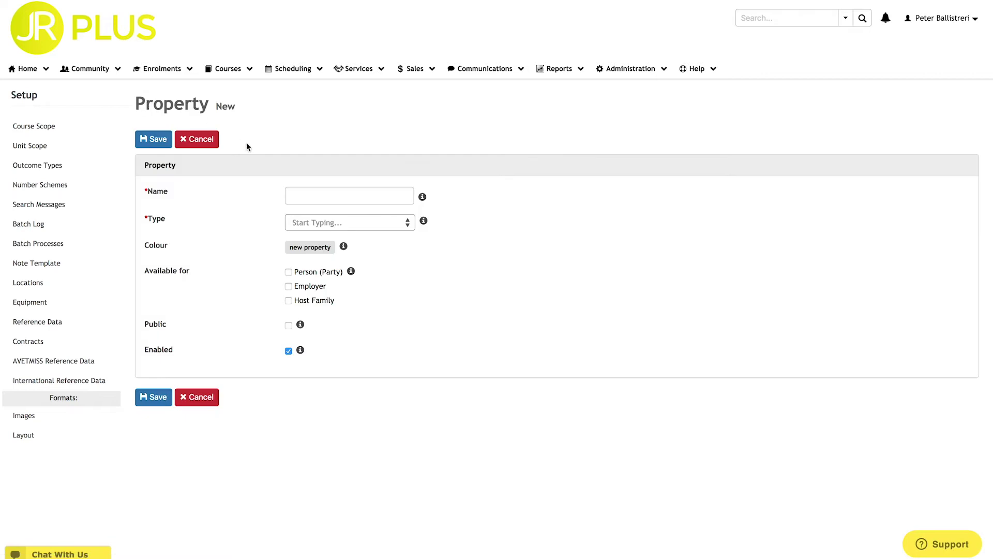
{"action": "left_click", "coordinate": [297, 195]}
{"action": "type", "text": "Complex Problem Solving"}
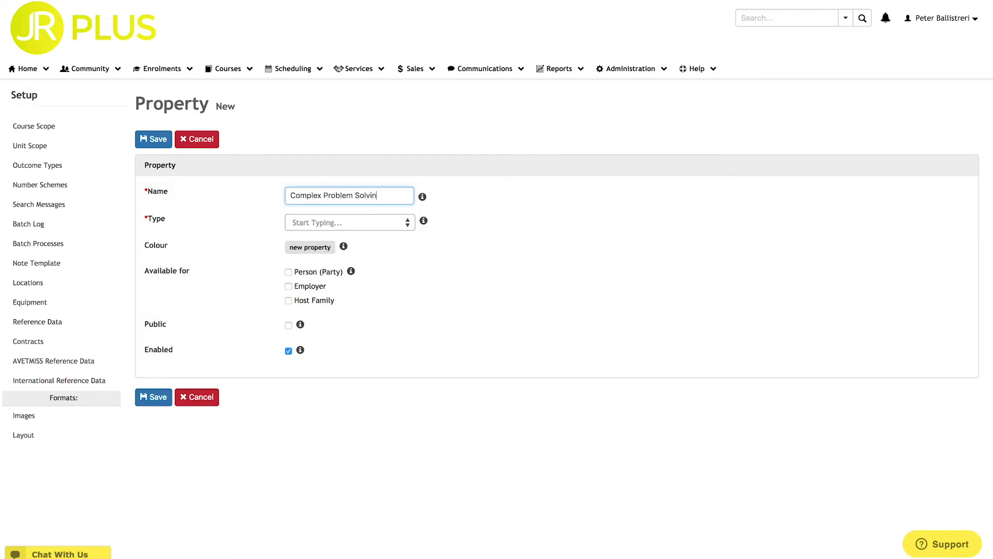
{"action": "left_click", "coordinate": [298, 224]}
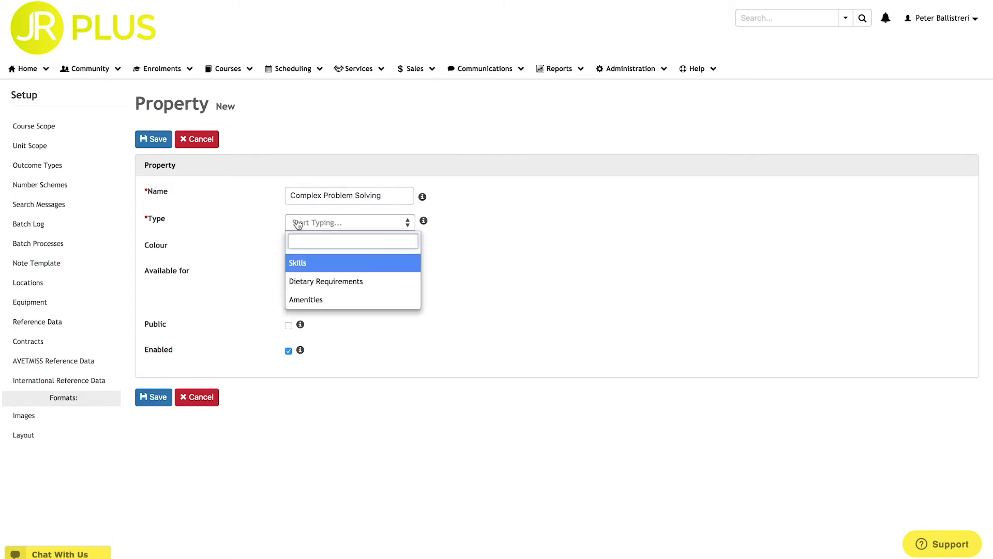
{"action": "left_click", "coordinate": [310, 267]}
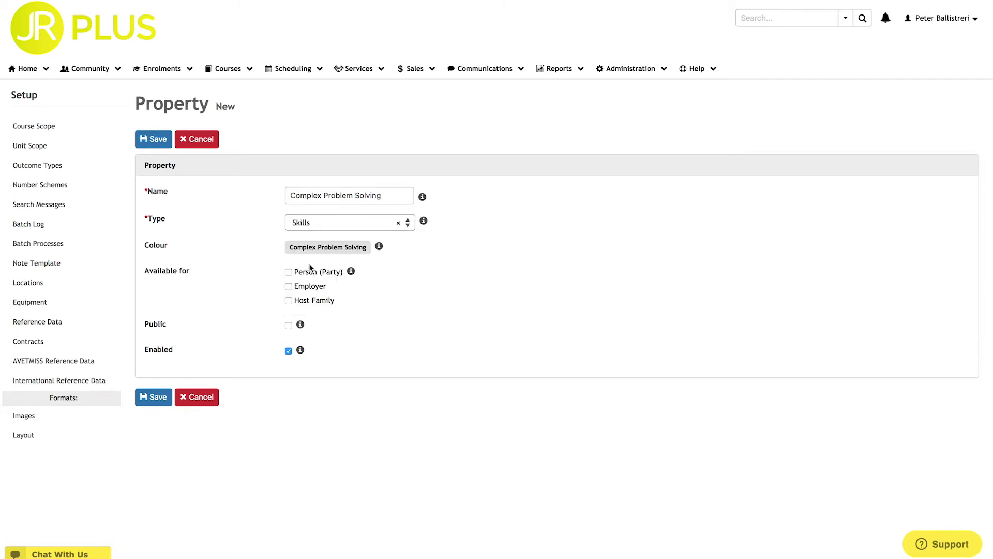
{"action": "left_click", "coordinate": [334, 248]}
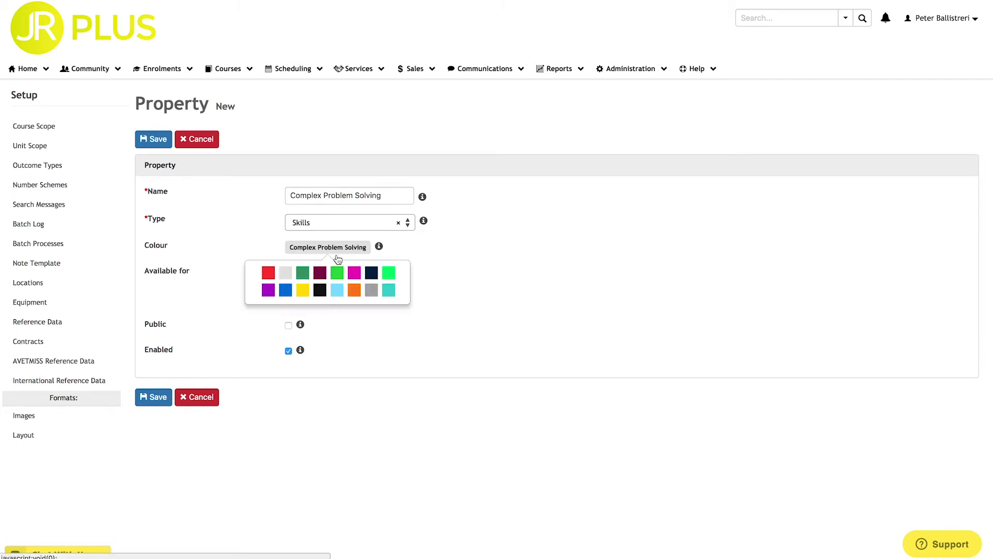
{"action": "left_click", "coordinate": [355, 291]}
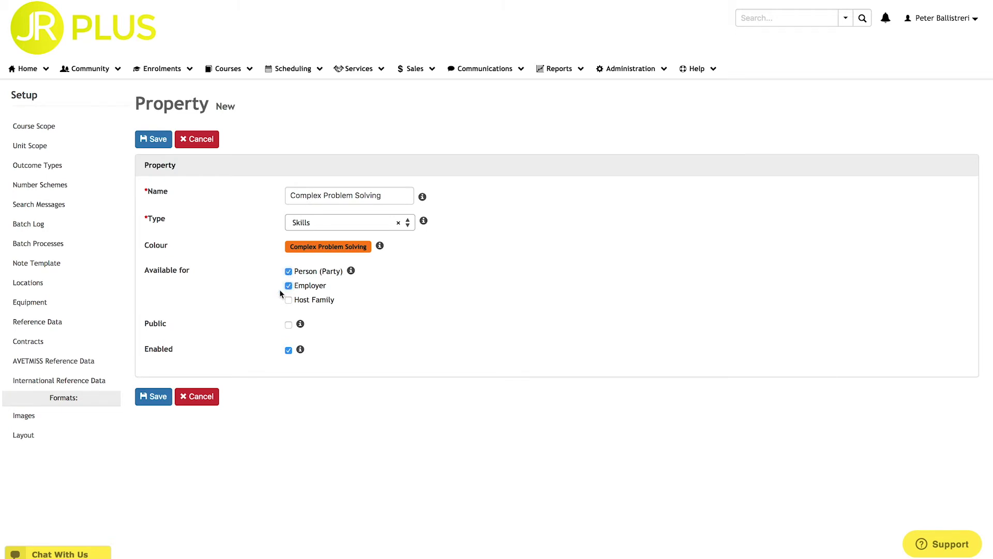
{"action": "left_click", "coordinate": [157, 403]}
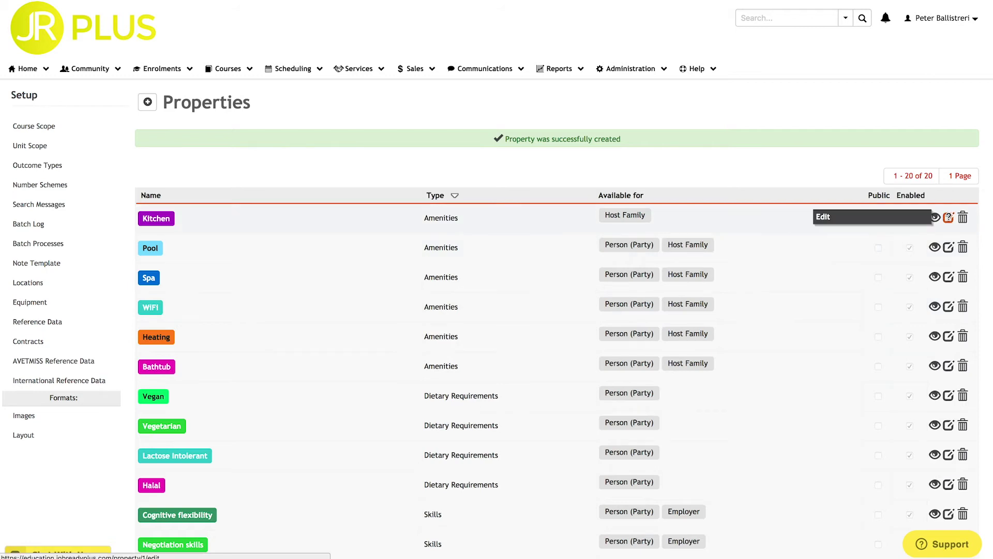
{"action": "left_click", "coordinate": [948, 218]}
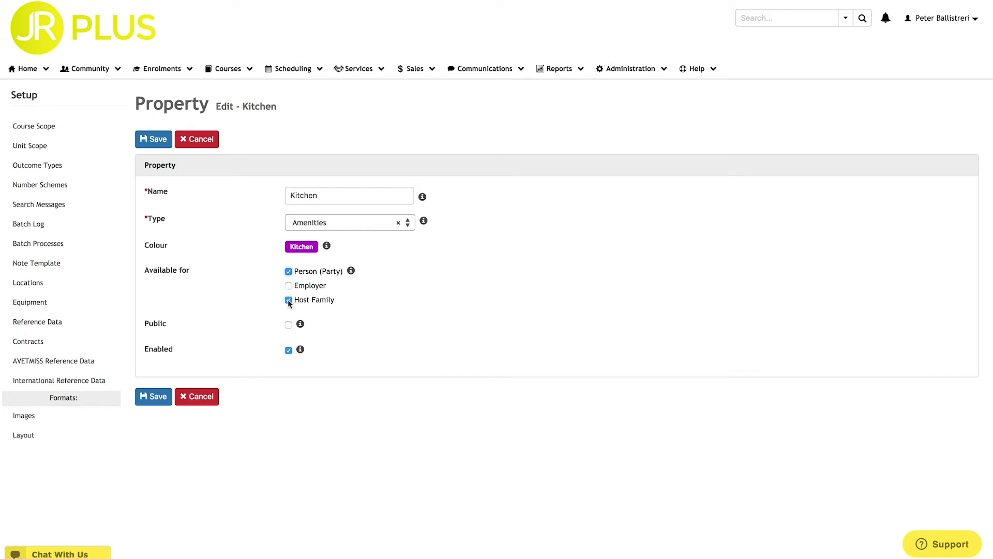
- Save the Kitchen property as available for Person (Party) and Host Family
{"action": "left_click", "coordinate": [154, 398]}
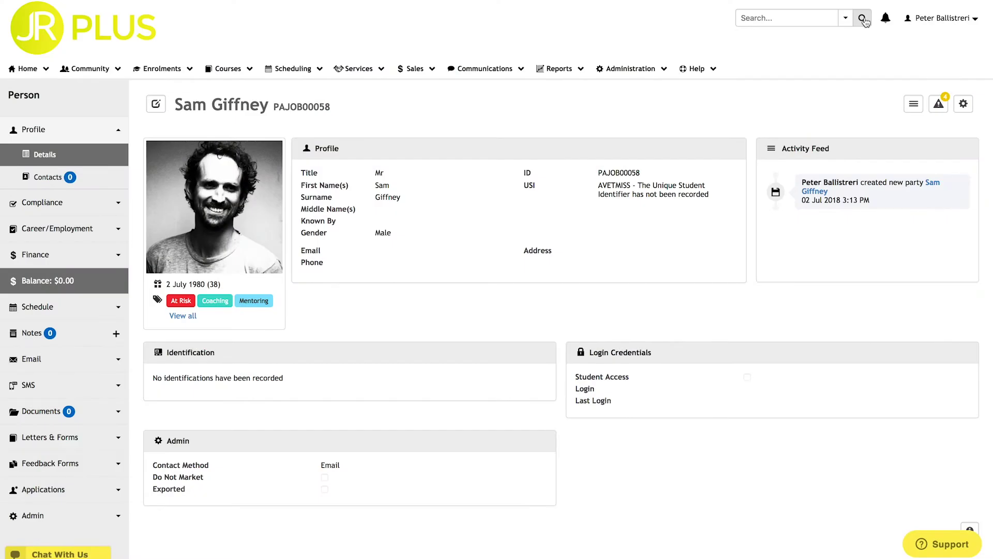
- Add skills Cognitive flexibility, Complex Problem Solving, Coordinating with others, Creativity, Critical thinking and Emotional intelligence to the profile
{"action": "left_click", "coordinate": [156, 104]}
{"action": "scroll", "coordinate": [159, 108], "scroll_direction": "down", "scroll_amount": 6}
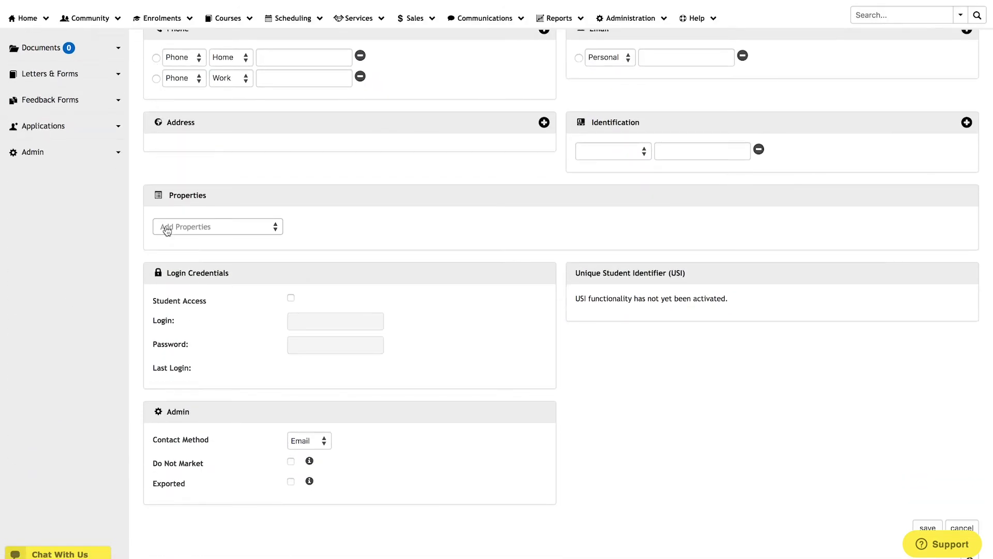
{"action": "left_click", "coordinate": [166, 226]}
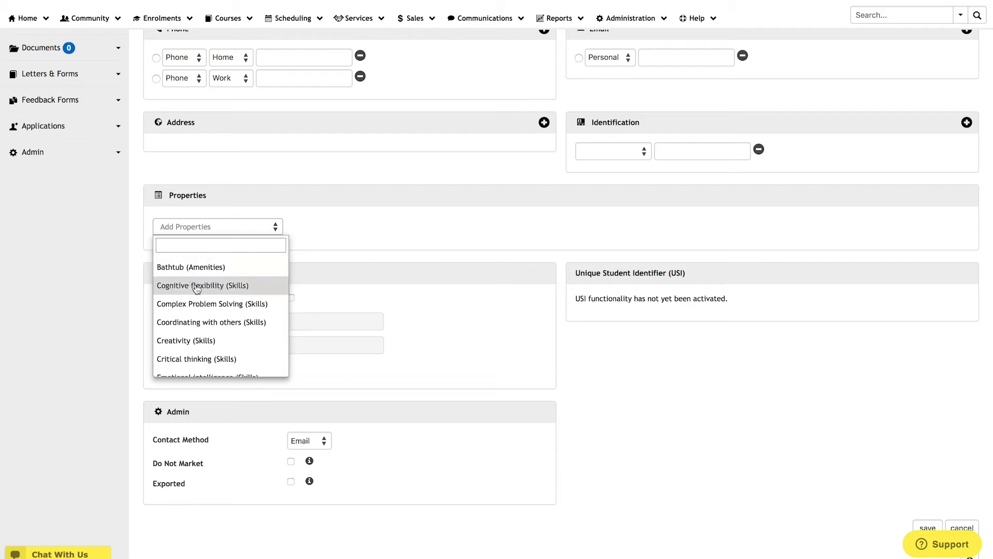
{"action": "left_click", "coordinate": [192, 285]}
{"action": "left_click", "coordinate": [213, 228]}
{"action": "left_click", "coordinate": [215, 285]}
{"action": "left_click", "coordinate": [225, 228]}
{"action": "left_click", "coordinate": [217, 288]}
{"action": "left_click", "coordinate": [217, 228]}
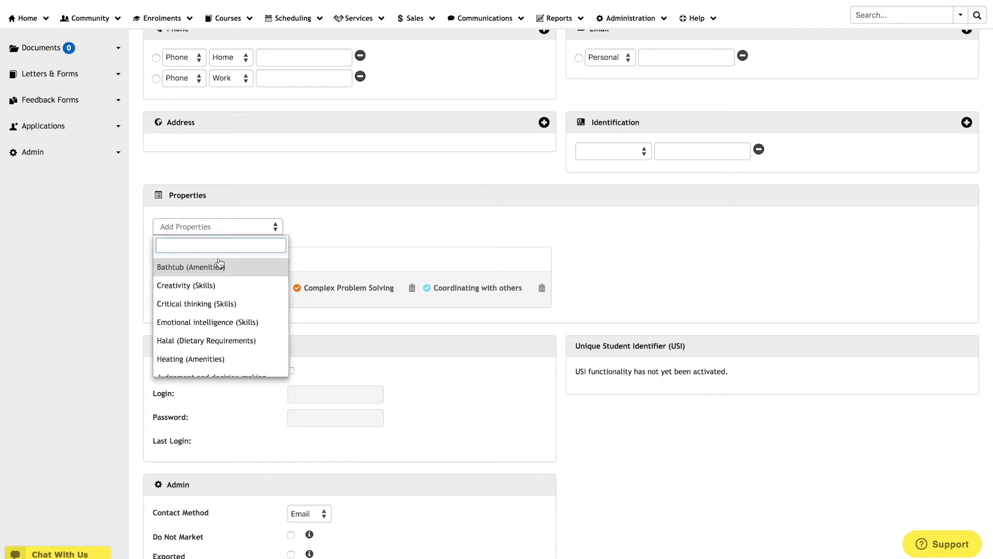
{"action": "left_click", "coordinate": [207, 285]}
{"action": "left_click", "coordinate": [237, 227]}
{"action": "left_click", "coordinate": [228, 285]}
{"action": "left_click", "coordinate": [237, 227]}
{"action": "left_click", "coordinate": [229, 285]}
{"action": "left_click", "coordinate": [233, 230]}
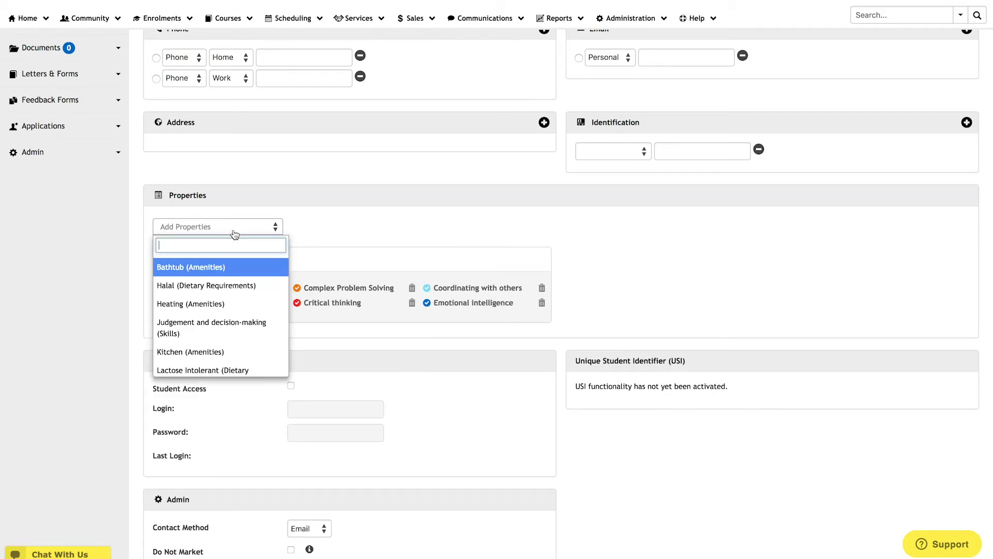
- Add Heating, Kitchen, Pool, Vegetarian and the remaining four skills, then save the profile
{"action": "left_click", "coordinate": [231, 304]}
{"action": "left_click", "coordinate": [230, 229]}
{"action": "left_click", "coordinate": [229, 309]}
{"action": "left_click", "coordinate": [230, 228]}
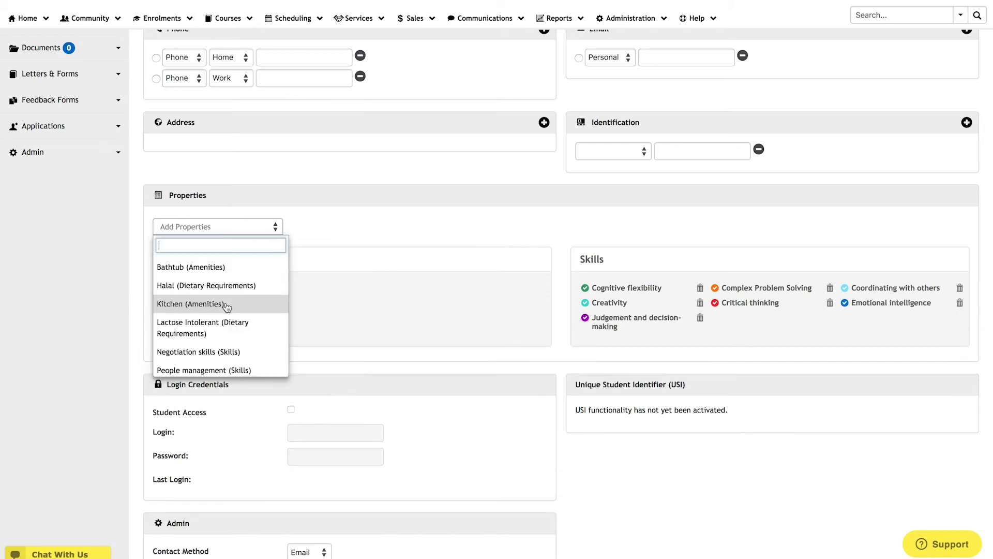
{"action": "left_click", "coordinate": [225, 304]}
{"action": "left_click", "coordinate": [228, 229]}
{"action": "left_click", "coordinate": [233, 333]}
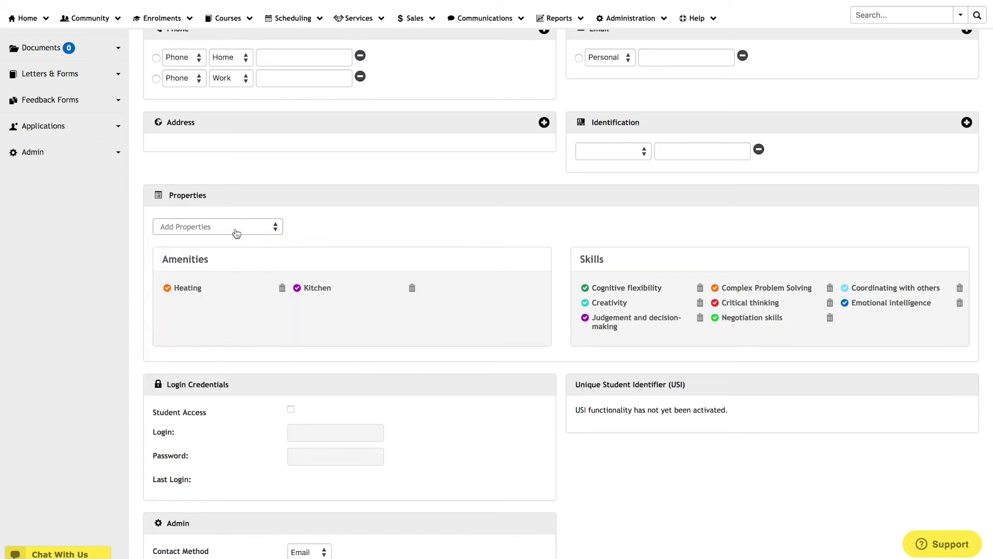
{"action": "left_click", "coordinate": [233, 230]}
{"action": "left_click", "coordinate": [235, 333]}
{"action": "left_click", "coordinate": [234, 230]}
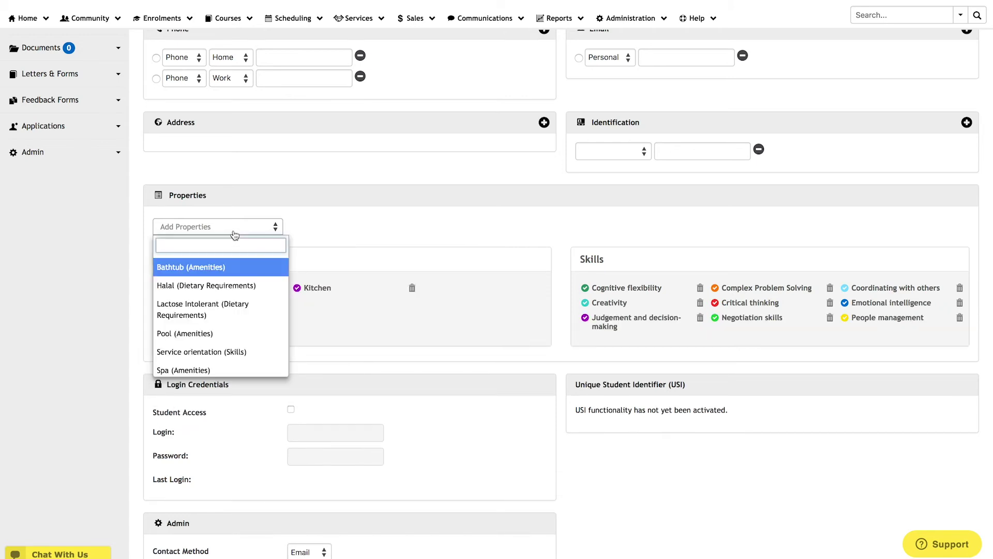
{"action": "left_click", "coordinate": [232, 333]}
{"action": "left_click", "coordinate": [233, 228]}
{"action": "left_click", "coordinate": [231, 334]}
{"action": "left_click", "coordinate": [232, 228]}
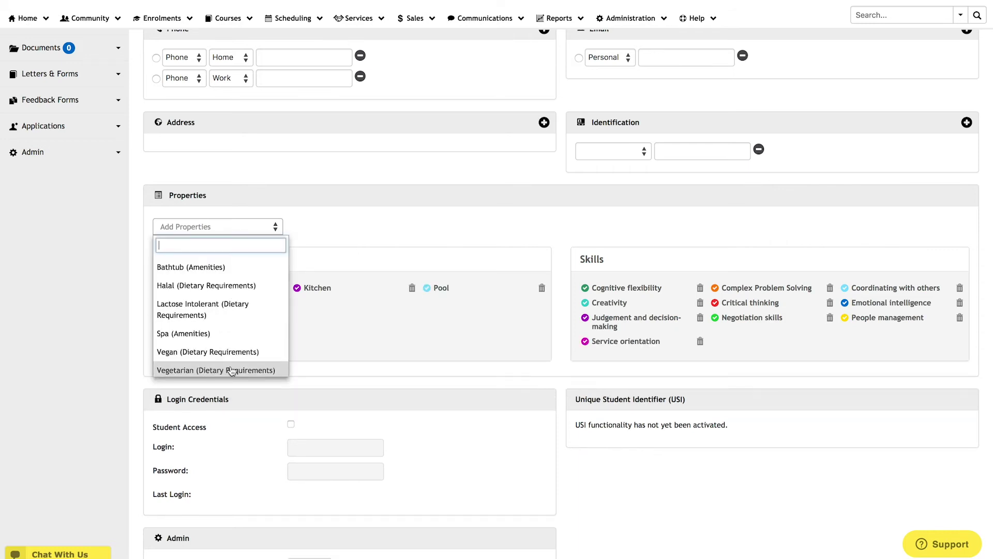
{"action": "left_click", "coordinate": [229, 370]}
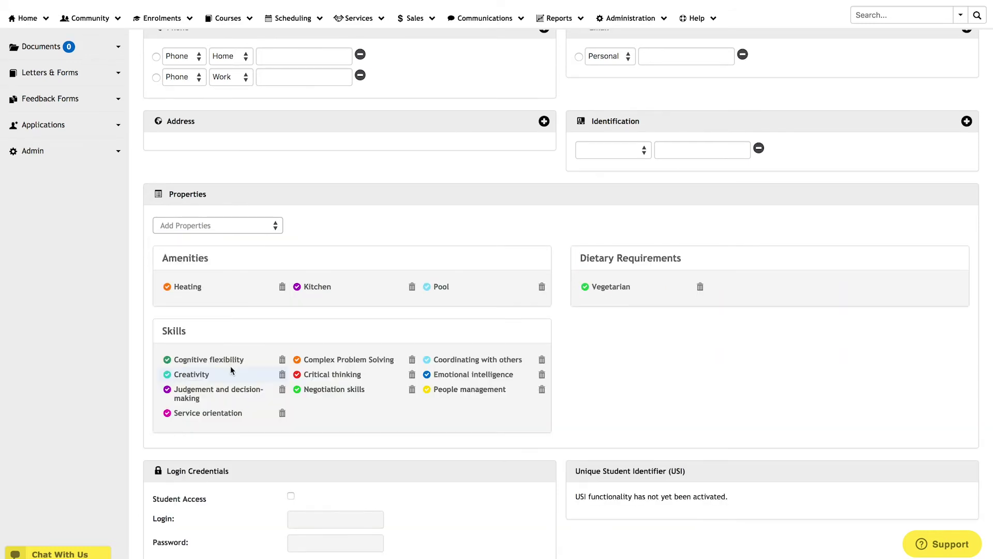
{"action": "scroll", "coordinate": [231, 366], "scroll_direction": "up", "scroll_amount": 6}
{"action": "left_click", "coordinate": [930, 111]}
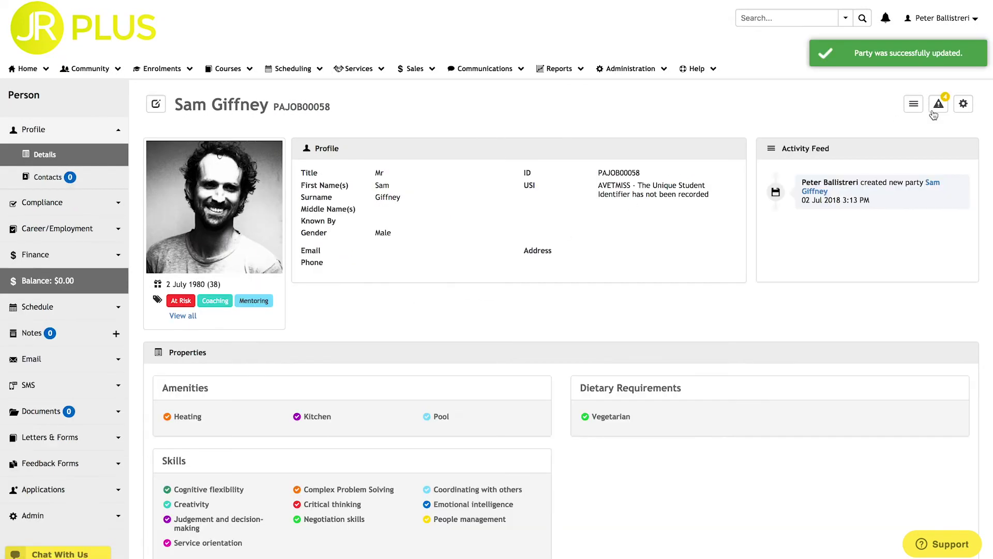
- Highlight the Amenities, Dietary Requirements and Skills headings on the saved profile
{"action": "double_click", "coordinate": [190, 390]}
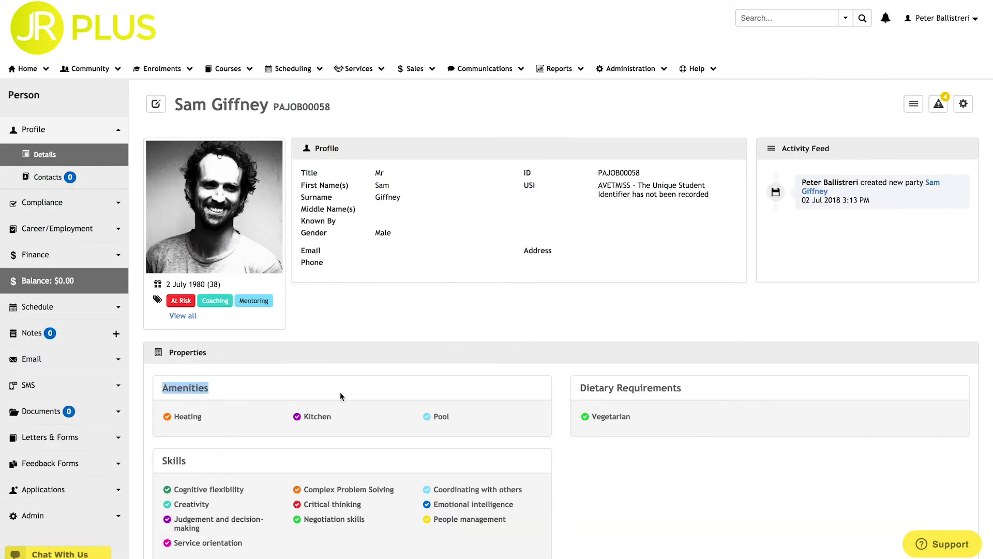
{"action": "triple_click", "coordinate": [596, 387]}
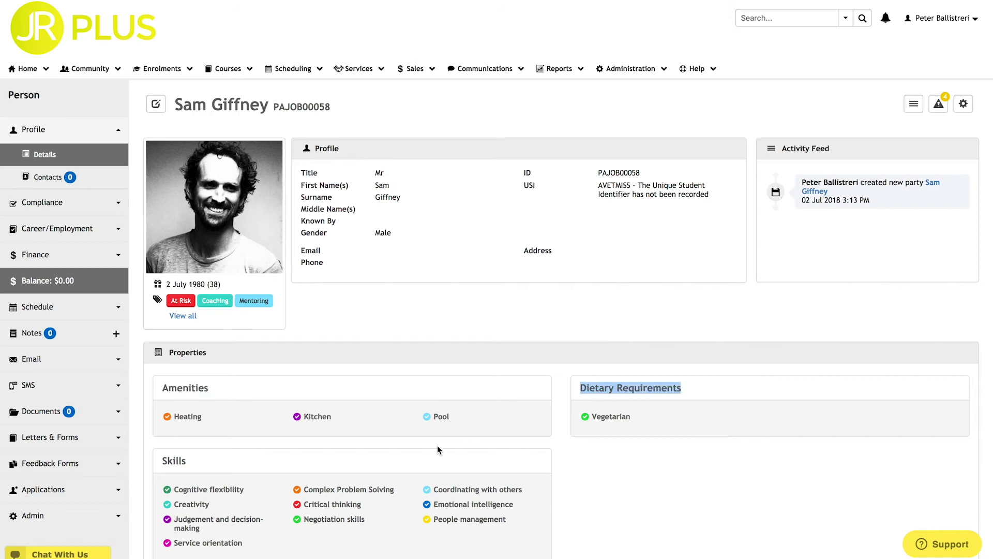
{"action": "double_click", "coordinate": [173, 459]}
{"action": "left_click", "coordinate": [174, 459]}
- Search for 'creative edge' and open the Creative Edge employer record
{"action": "left_click", "coordinate": [759, 20]}
{"action": "type", "text": "creative edge"}
{"action": "left_click", "coordinate": [863, 21]}
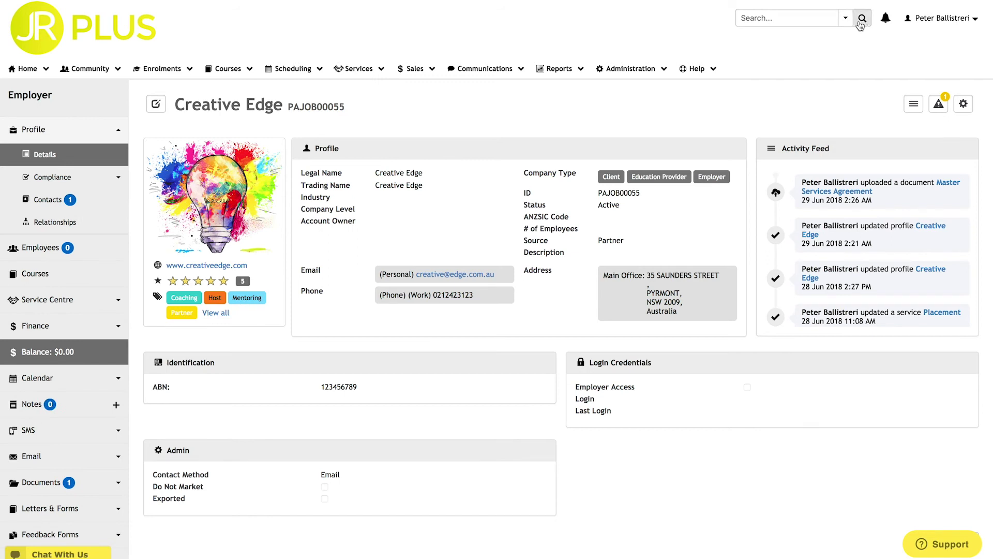
- Add Cognitive flexibility through Emotional intelligence (six skills) to the Creative Edge employer
{"action": "left_click", "coordinate": [156, 105]}
{"action": "scroll", "coordinate": [205, 331], "scroll_direction": "down", "scroll_amount": 10}
{"action": "left_click", "coordinate": [204, 327]}
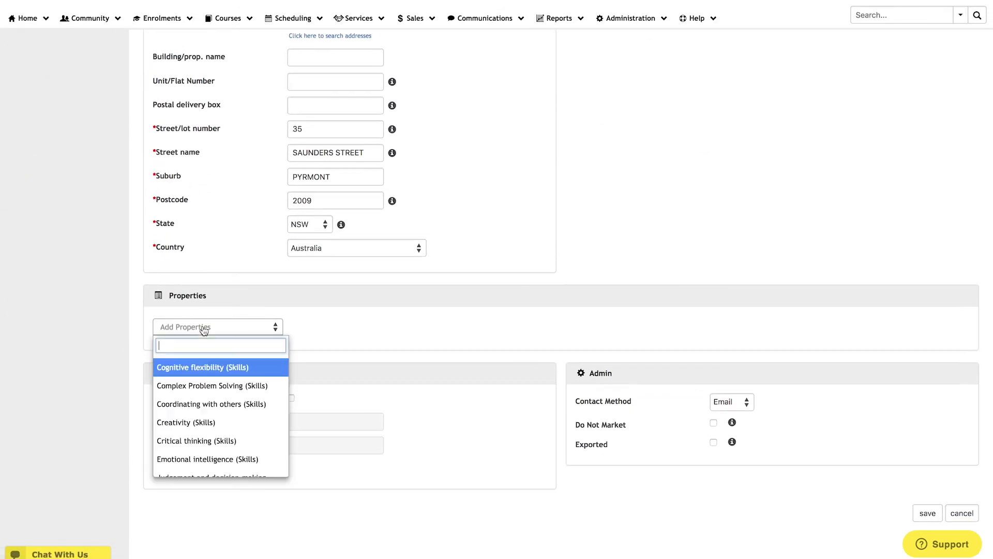
{"action": "left_click", "coordinate": [214, 367]}
{"action": "left_click", "coordinate": [224, 327]}
{"action": "left_click", "coordinate": [217, 366]}
{"action": "left_click", "coordinate": [217, 367]}
{"action": "left_click", "coordinate": [217, 367]}
{"action": "left_click", "coordinate": [218, 327]}
{"action": "left_click", "coordinate": [218, 367]}
{"action": "left_click", "coordinate": [217, 327]}
{"action": "left_click", "coordinate": [217, 367]}
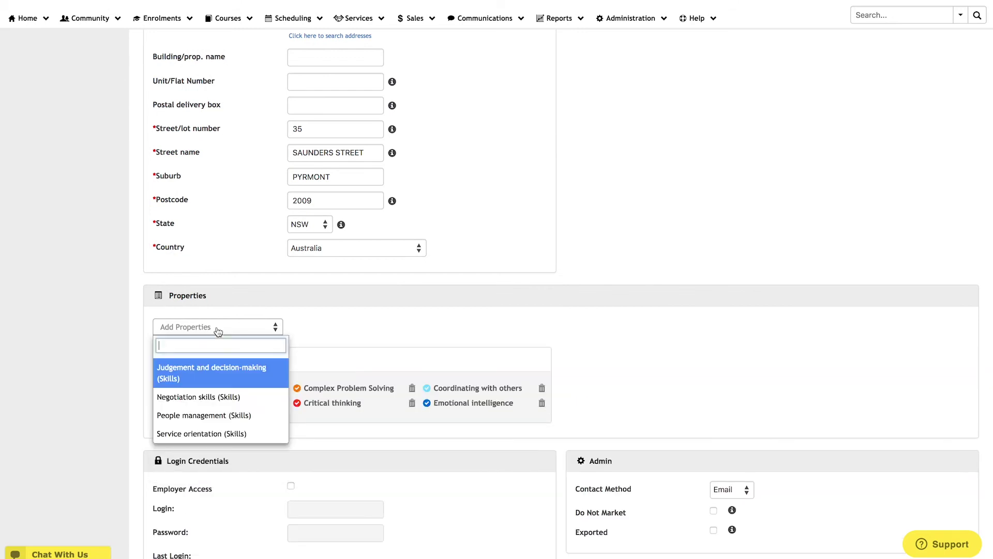
{"action": "left_click", "coordinate": [217, 327]}
- Add Judgement and decision-making, Negotiation skills, People management and Service orientation, then save the employer
{"action": "left_click", "coordinate": [218, 367]}
{"action": "left_click", "coordinate": [217, 327]}
{"action": "left_click", "coordinate": [217, 366]}
{"action": "left_click", "coordinate": [217, 327]}
{"action": "left_click", "coordinate": [217, 367]}
{"action": "left_click", "coordinate": [218, 327]}
{"action": "left_click", "coordinate": [217, 367]}
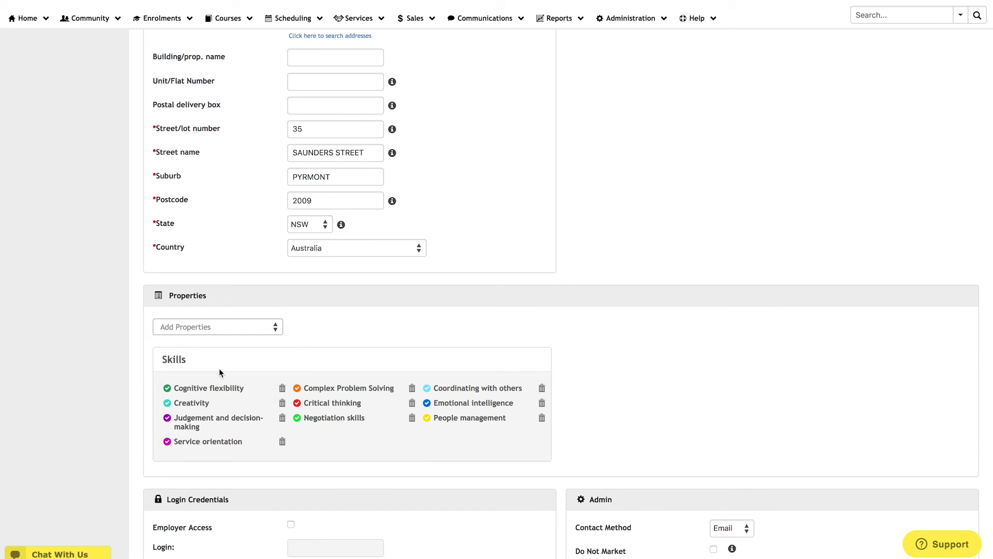
{"action": "scroll", "coordinate": [219, 368], "scroll_direction": "up", "scroll_amount": 10}
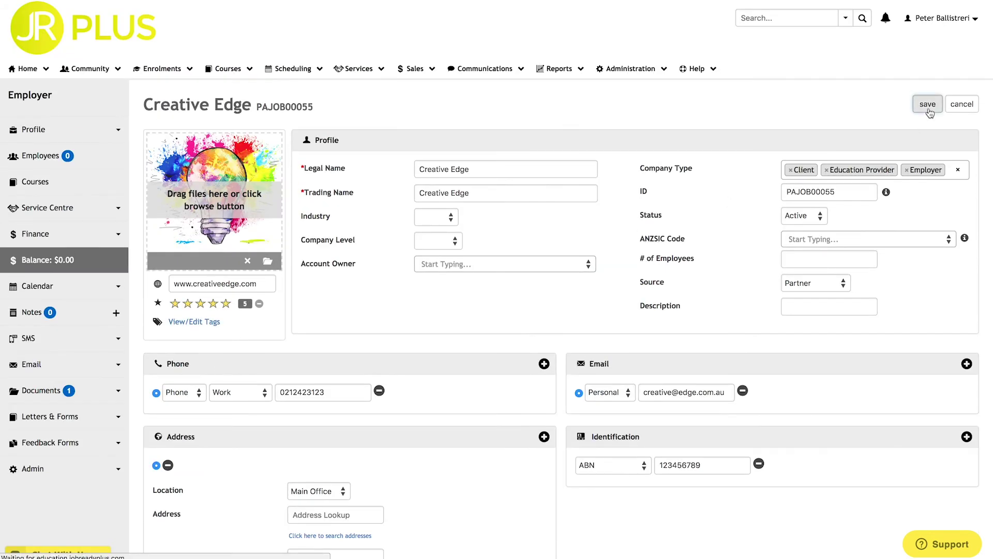
{"action": "left_click", "coordinate": [927, 103]}
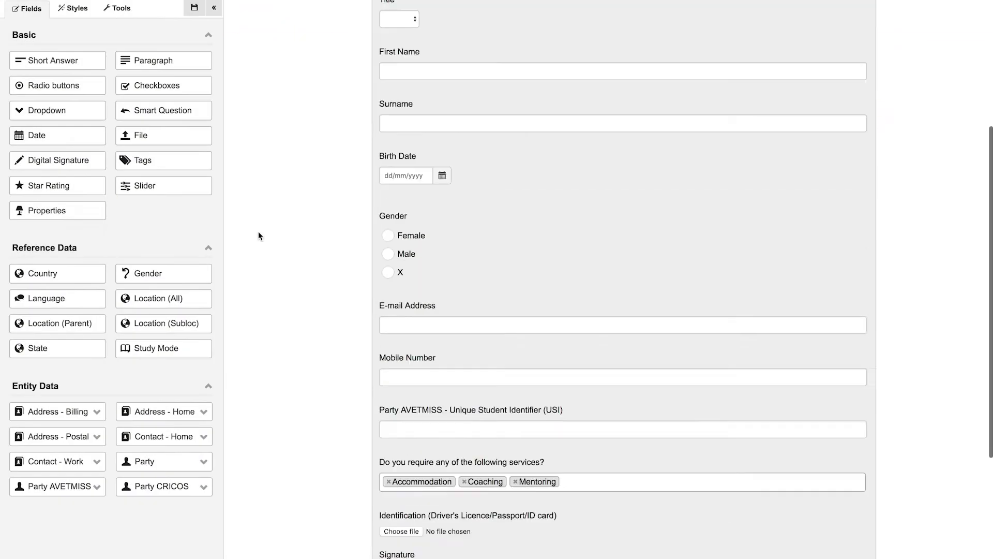
- Look at the services question's tag choices without adding any
{"action": "scroll", "coordinate": [258, 236], "scroll_direction": "down", "scroll_amount": 3}
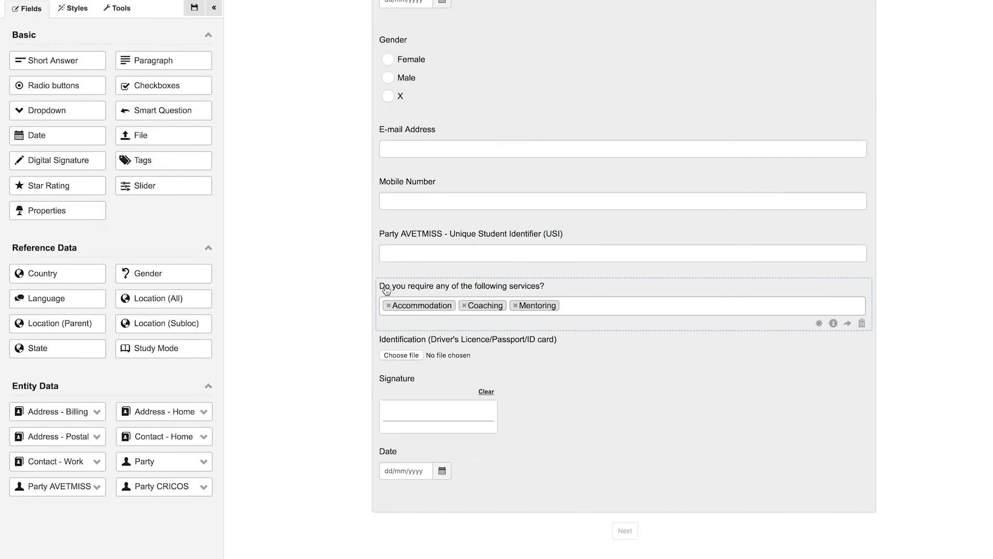
{"action": "left_click", "coordinate": [388, 290]}
{"action": "left_click", "coordinate": [577, 305]}
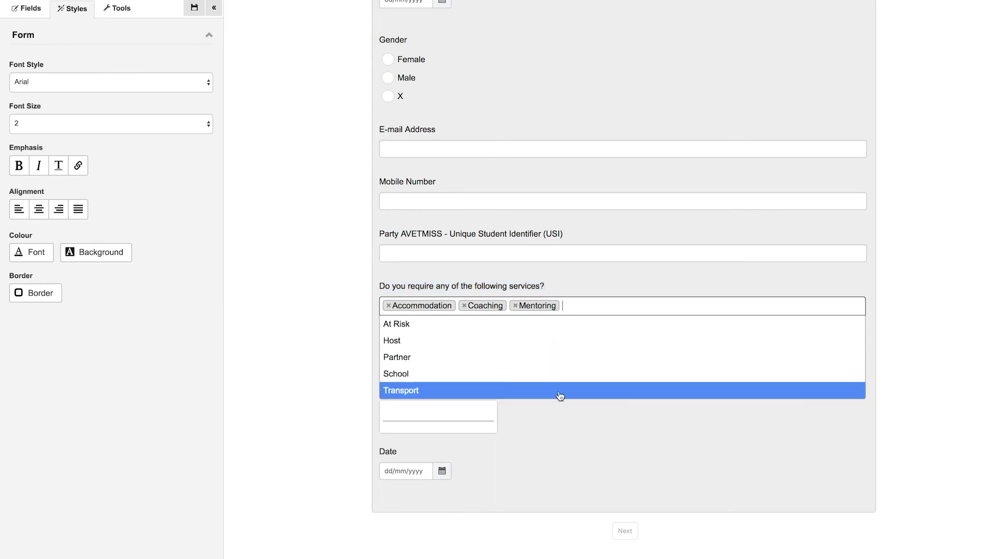
{"action": "left_click", "coordinate": [559, 275]}
{"action": "scroll", "coordinate": [559, 278], "scroll_direction": "up", "scroll_amount": 8}
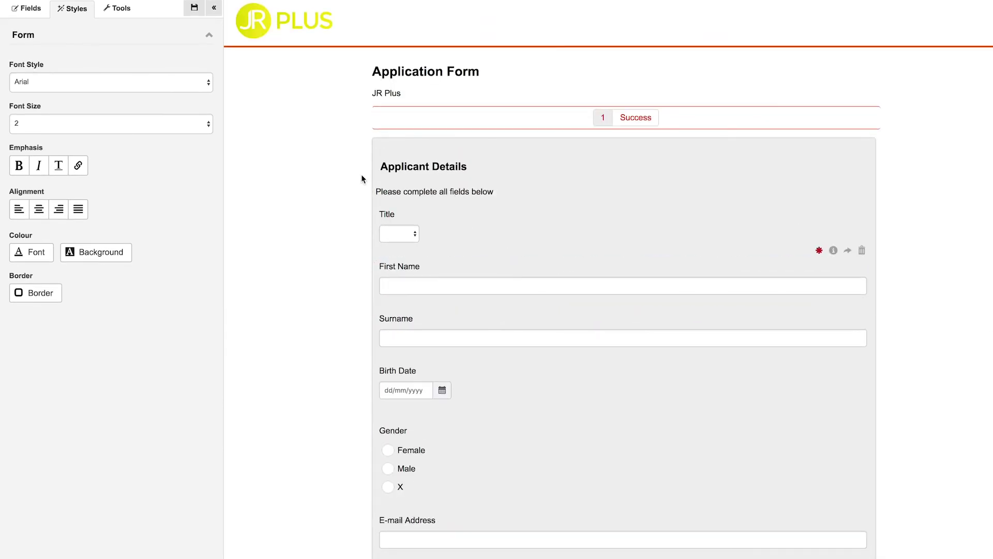
- Add a Party Properties question labelled 'Tell us your top 5 skills:'
{"action": "left_click", "coordinate": [29, 13]}
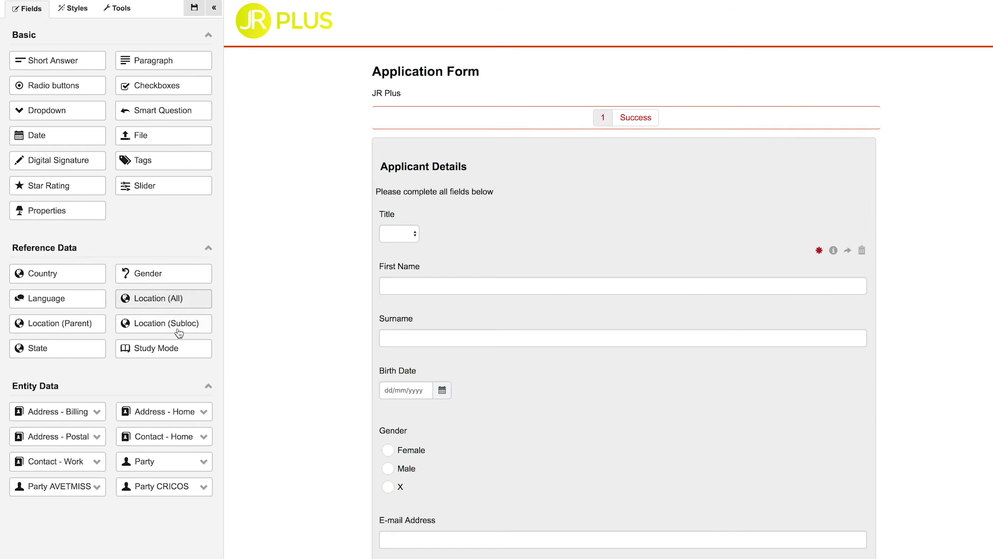
{"action": "left_click", "coordinate": [187, 466]}
{"action": "scroll", "coordinate": [176, 433], "scroll_direction": "down", "scroll_amount": 3}
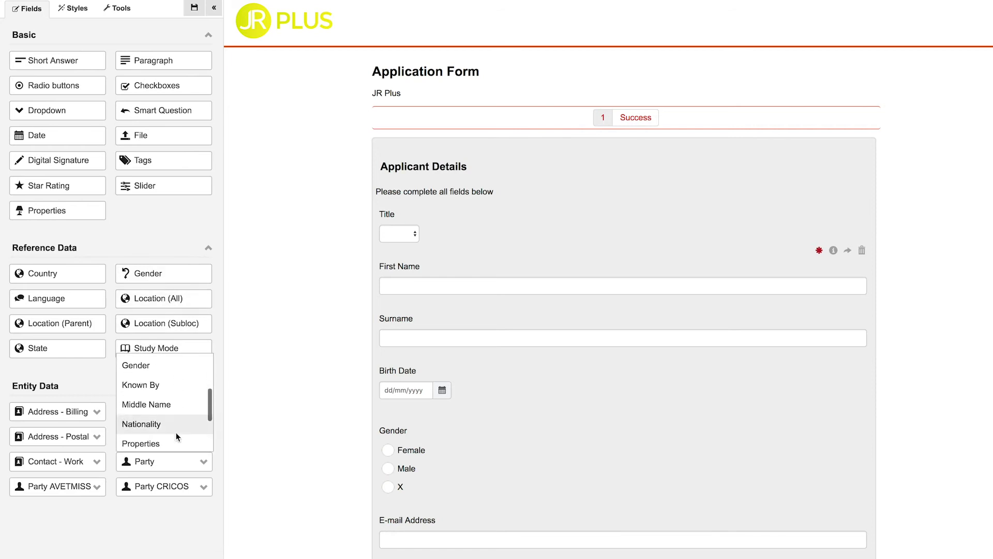
{"action": "left_click", "coordinate": [162, 436]}
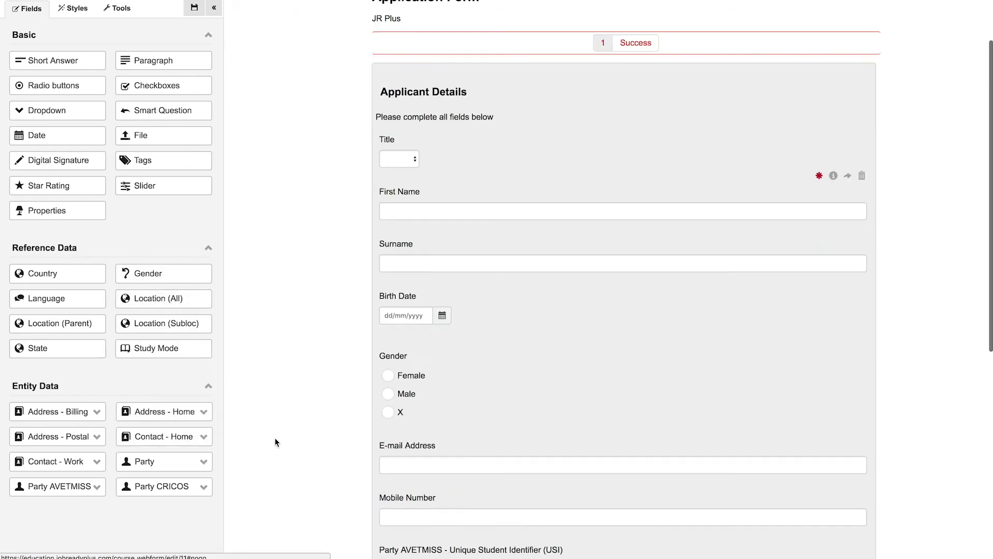
{"action": "left_click", "coordinate": [392, 450]}
{"action": "type", "text": "Tell us your top 5 skills:"}
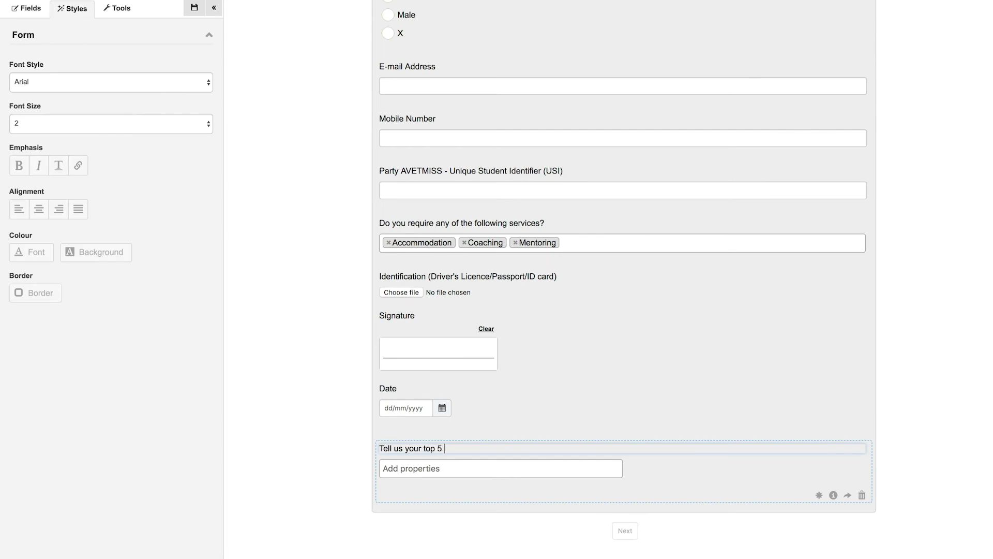
- Offer skills such as Judgement and decision-making, Negotiation skills and People management as options, and save the form
{"action": "left_click", "coordinate": [394, 467]}
{"action": "left_click", "coordinate": [444, 369]}
{"action": "left_click", "coordinate": [444, 368]}
{"action": "left_click", "coordinate": [444, 369]}
{"action": "left_click", "coordinate": [444, 369]}
{"action": "left_click", "coordinate": [444, 371]}
{"action": "left_click", "coordinate": [444, 372]}
{"action": "left_click", "coordinate": [444, 398]}
{"action": "left_click", "coordinate": [444, 432]}
{"action": "left_click", "coordinate": [443, 433]}
{"action": "scroll", "coordinate": [441, 447], "scroll_direction": "down", "scroll_amount": 4}
{"action": "scroll", "coordinate": [441, 451], "scroll_direction": "down", "scroll_amount": 2}
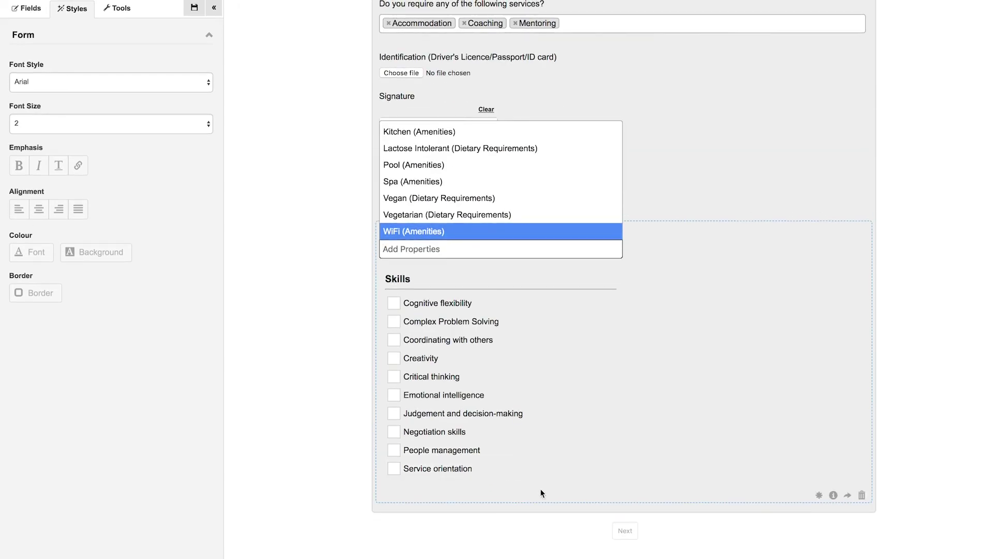
{"action": "scroll", "coordinate": [542, 492], "scroll_direction": "up", "scroll_amount": 15}
{"action": "left_click", "coordinate": [194, 7]}
{"action": "scroll", "coordinate": [430, 268], "scroll_direction": "down", "scroll_amount": 15}
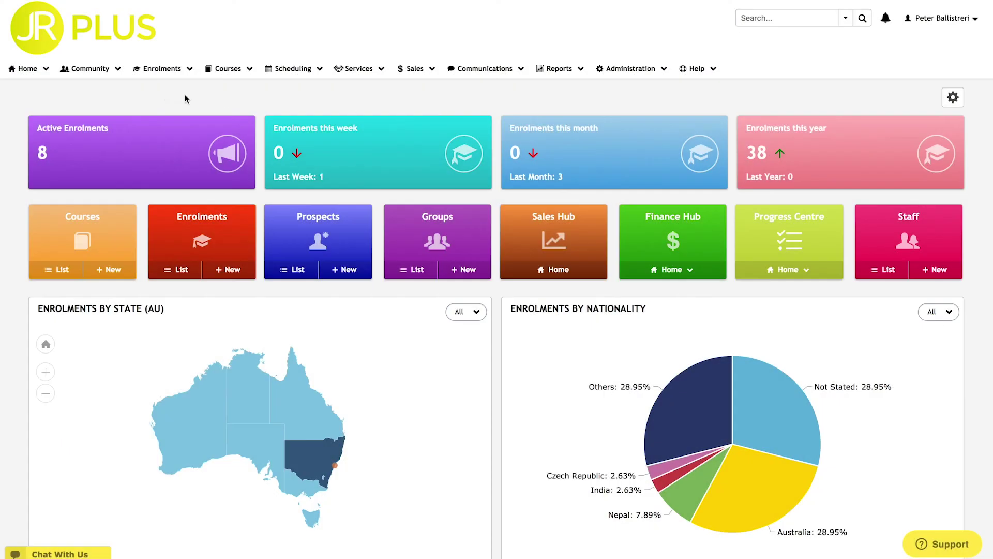
- Search the community with a Tag (Any) filter of Coaching, Mentoring and Accommodation
{"action": "left_click", "coordinate": [98, 69]}
{"action": "left_click", "coordinate": [106, 87]}
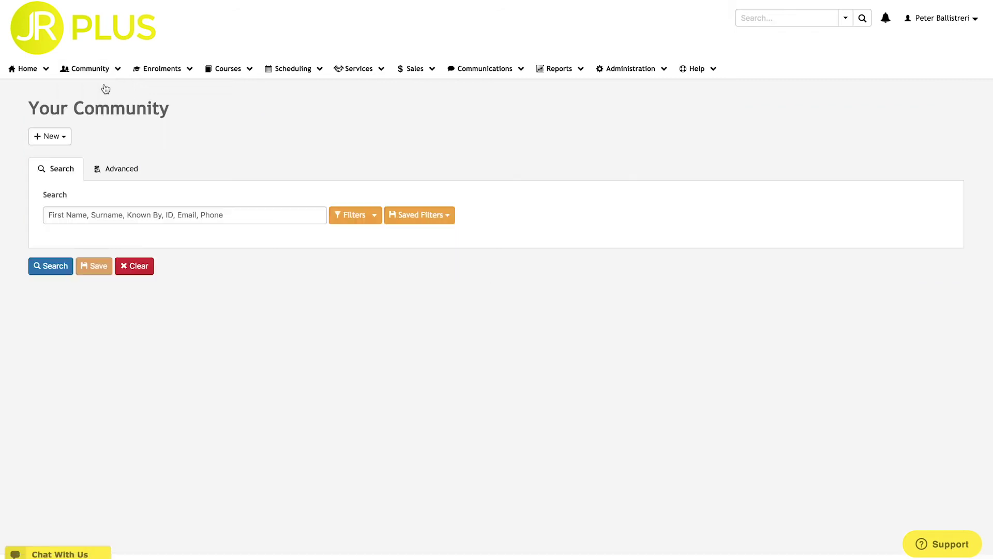
{"action": "left_click", "coordinate": [363, 215]}
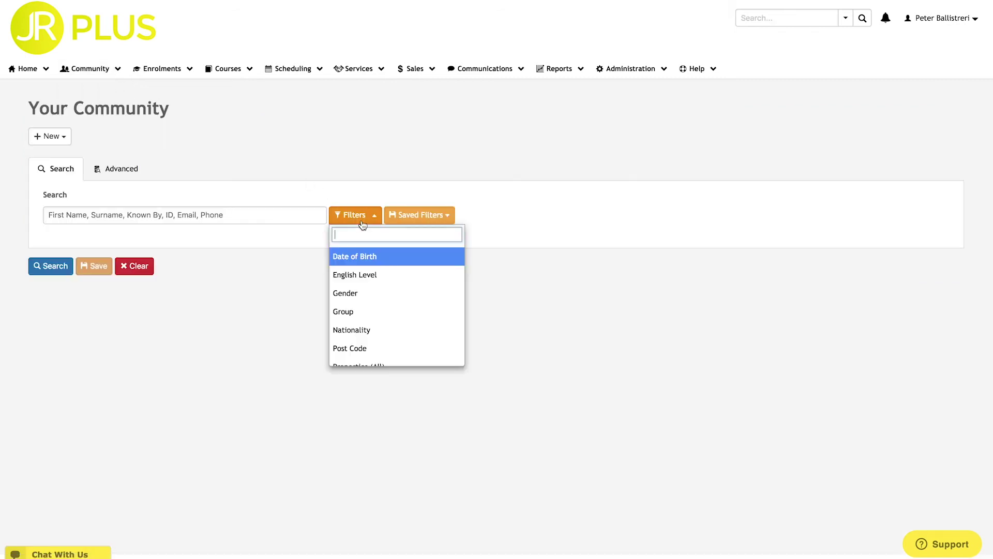
{"action": "scroll", "coordinate": [368, 290], "scroll_direction": "down", "scroll_amount": 3}
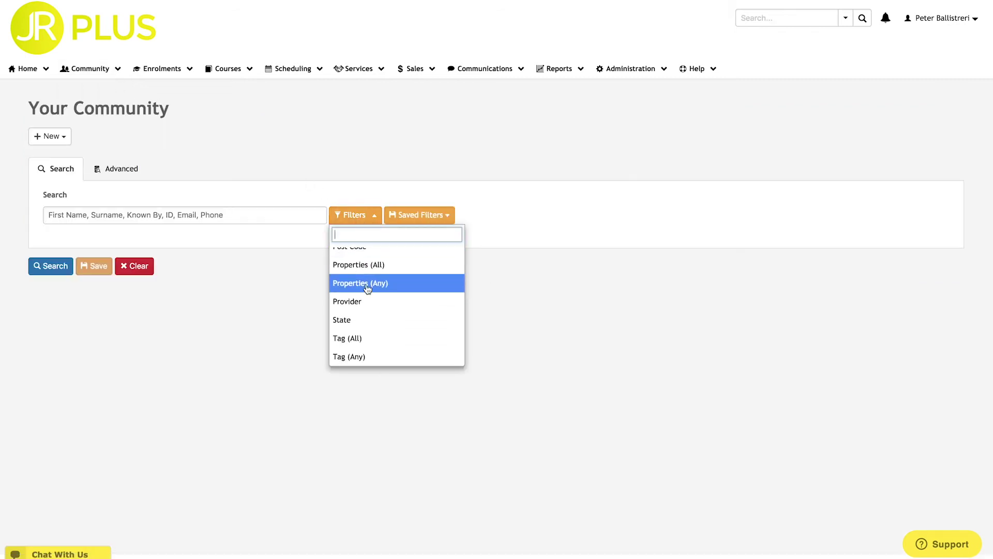
{"action": "left_click", "coordinate": [379, 361]}
{"action": "left_click", "coordinate": [184, 250]}
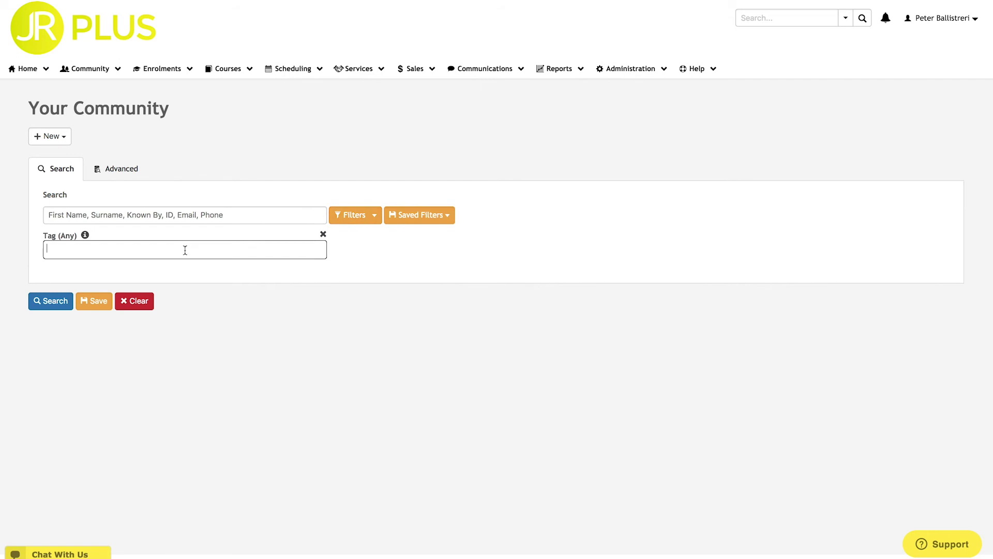
{"action": "left_click", "coordinate": [176, 307]}
{"action": "left_click", "coordinate": [149, 253]}
{"action": "left_click", "coordinate": [141, 324]}
{"action": "left_click", "coordinate": [155, 252]}
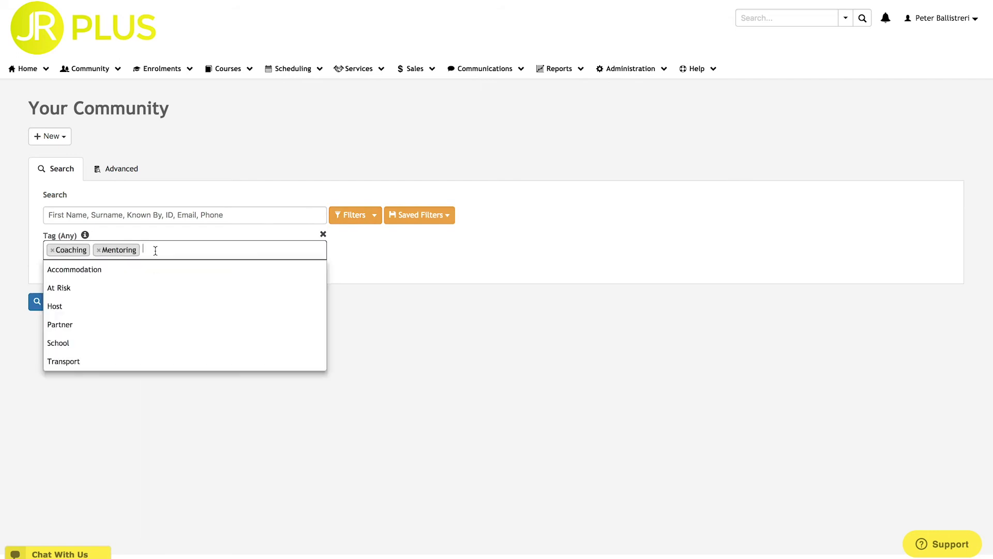
{"action": "left_click", "coordinate": [153, 270]}
{"action": "left_click", "coordinate": [45, 304]}
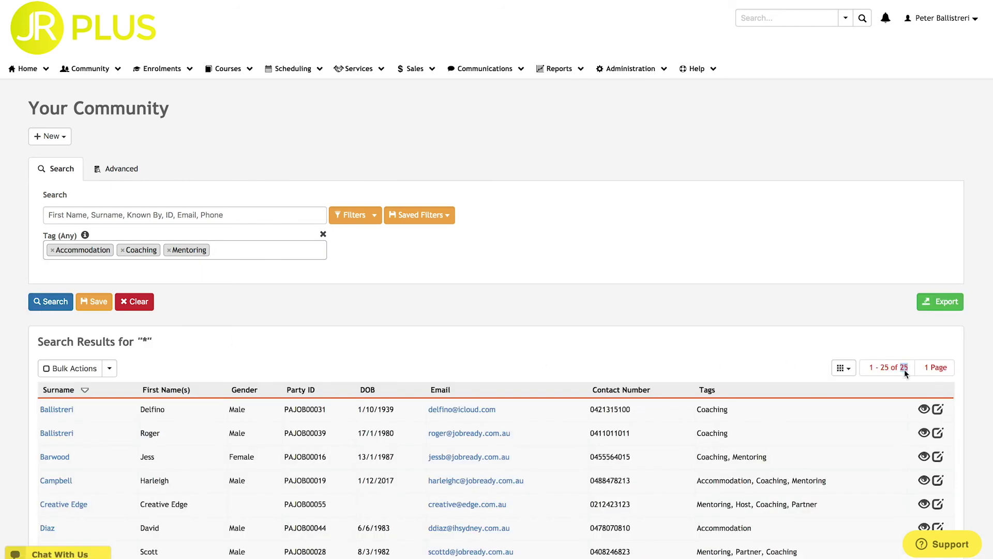
- Replace it with a Tag (All) filter of Accommodation, Coaching and Mentoring, returning 7 people
{"action": "left_click", "coordinate": [323, 236]}
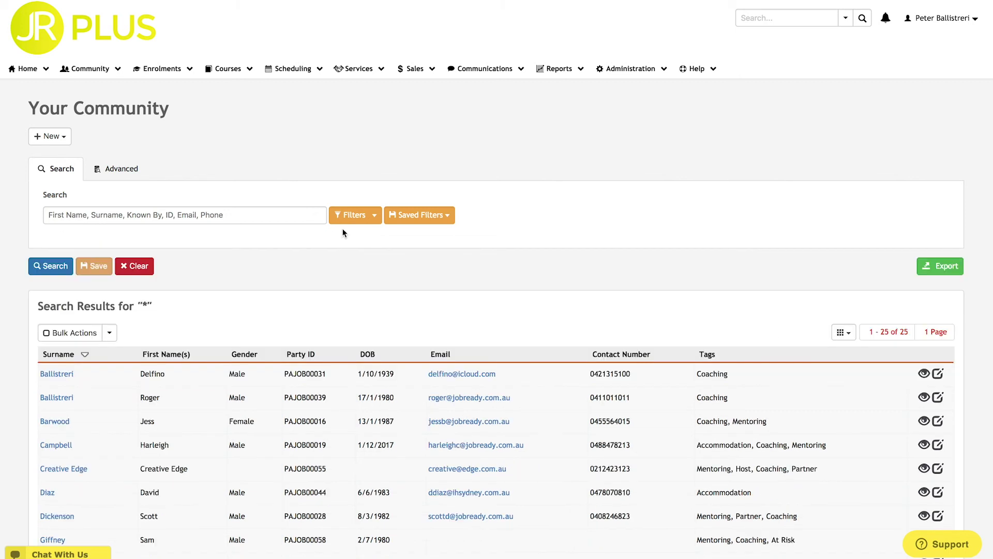
{"action": "left_click", "coordinate": [346, 215]}
{"action": "scroll", "coordinate": [383, 264], "scroll_direction": "down", "scroll_amount": 3}
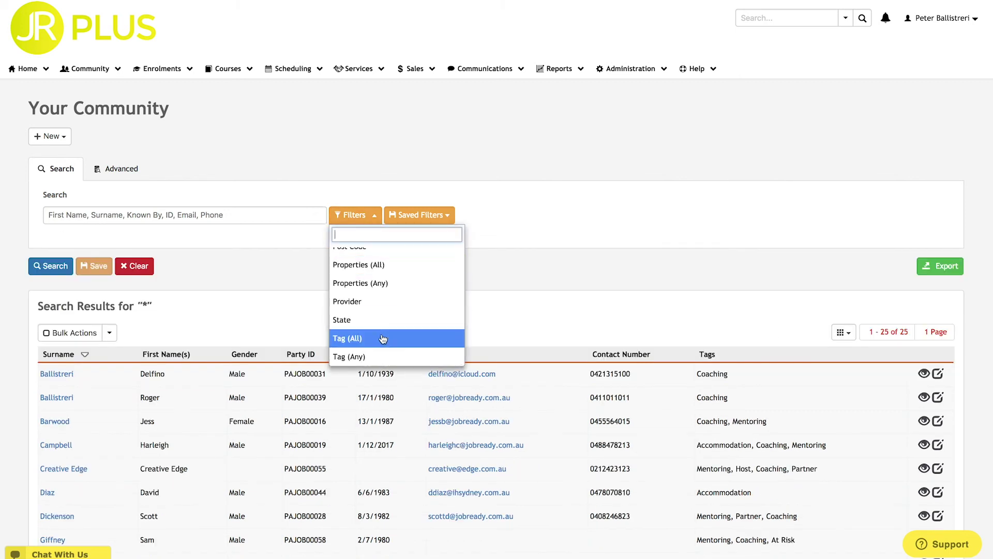
{"action": "left_click", "coordinate": [381, 338]}
{"action": "left_click", "coordinate": [168, 248]}
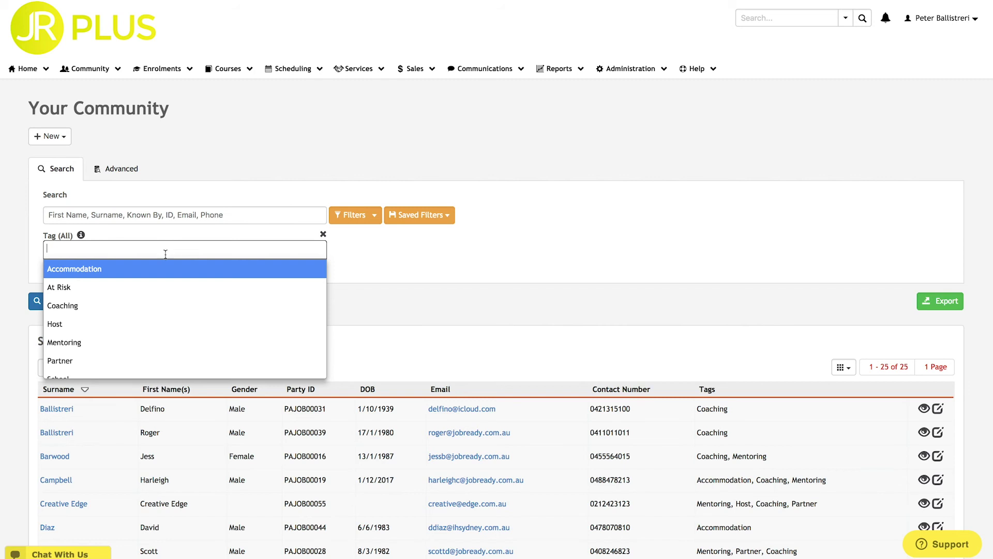
{"action": "left_click", "coordinate": [165, 269]}
{"action": "left_click", "coordinate": [162, 250]}
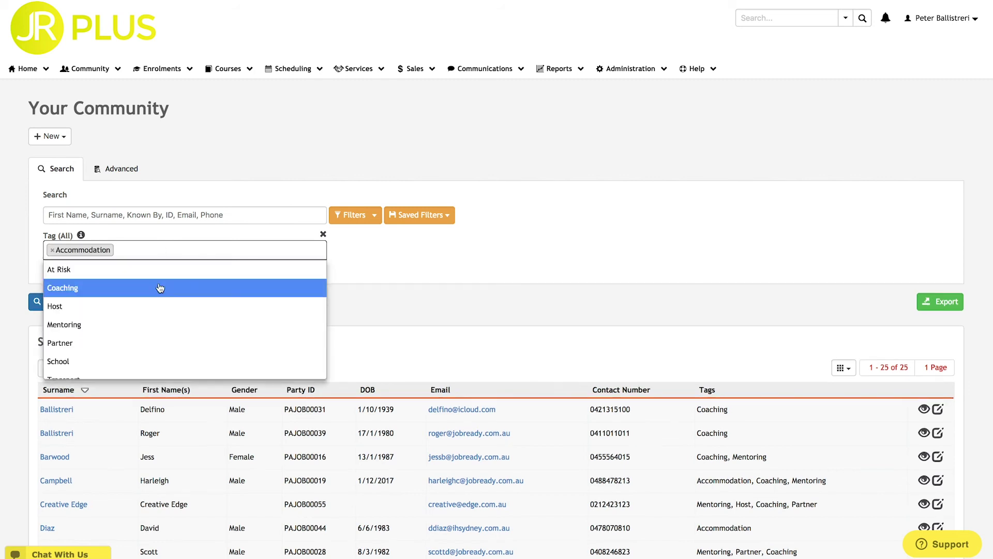
{"action": "left_click", "coordinate": [159, 284]}
{"action": "left_click", "coordinate": [179, 252]}
{"action": "left_click", "coordinate": [173, 304]}
{"action": "left_click", "coordinate": [52, 306]}
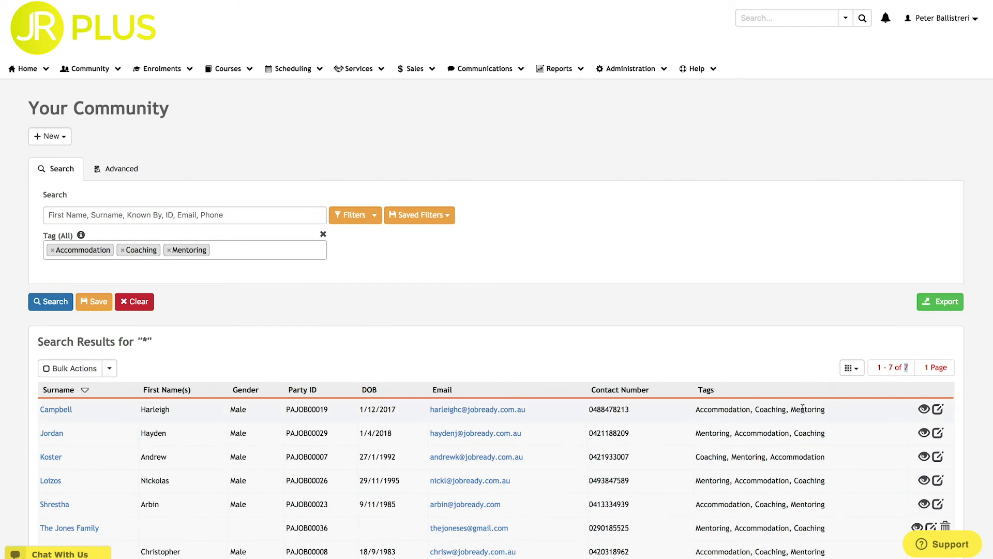
{"action": "scroll", "coordinate": [803, 409], "scroll_direction": "down", "scroll_amount": 2}
{"action": "scroll", "coordinate": [803, 408], "scroll_direction": "up", "scroll_amount": 2}
{"action": "left_click", "coordinate": [228, 68]}
- Filter the course list by the Public tag, leaving 3 courses
{"action": "left_click", "coordinate": [238, 87]}
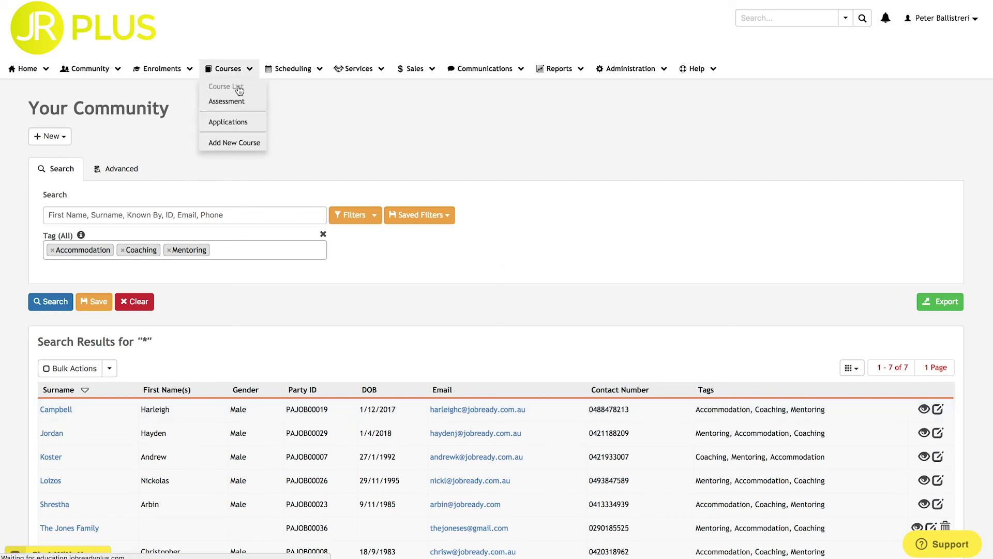
{"action": "left_click", "coordinate": [301, 185]}
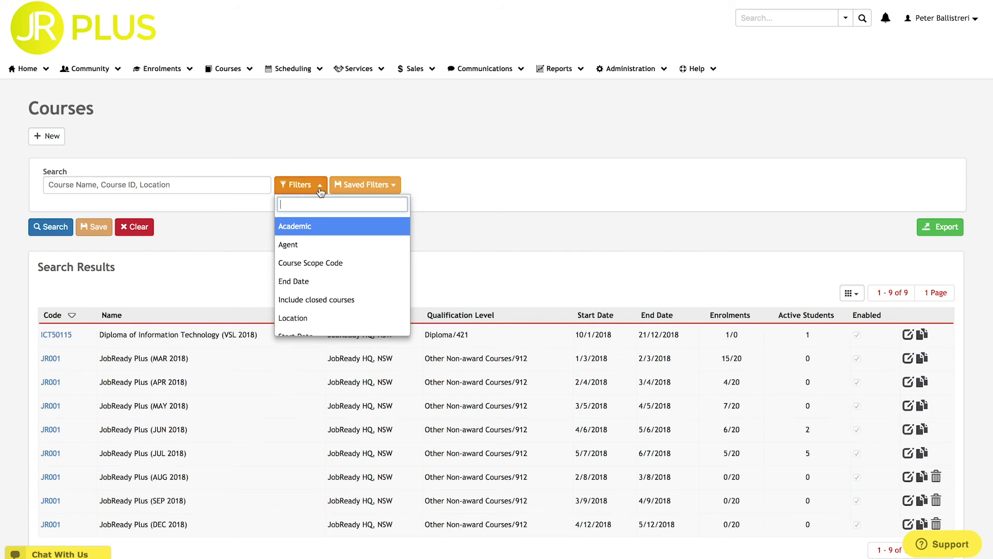
{"action": "scroll", "coordinate": [326, 300], "scroll_direction": "down", "scroll_amount": 2}
{"action": "left_click", "coordinate": [324, 326]}
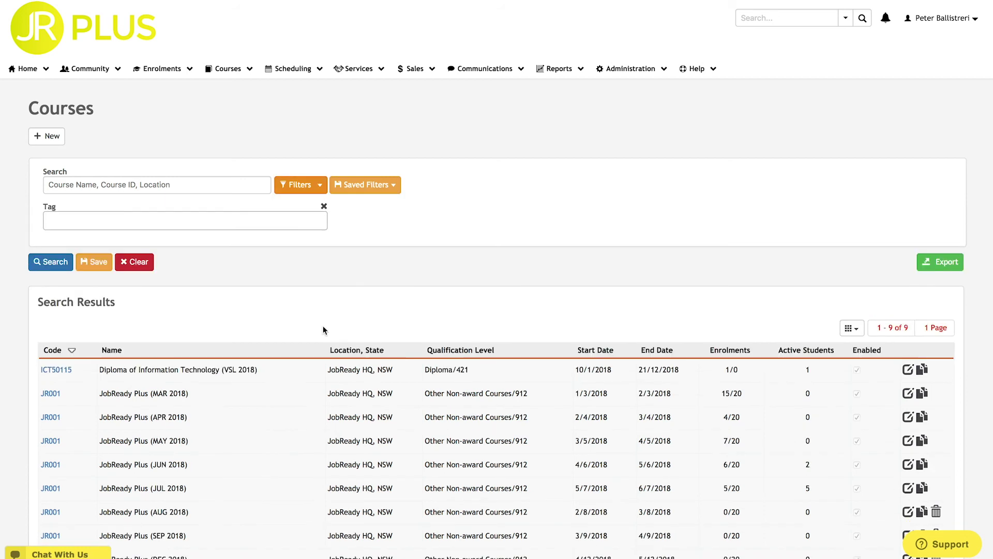
{"action": "left_click", "coordinate": [161, 220]}
{"action": "left_click", "coordinate": [157, 255]}
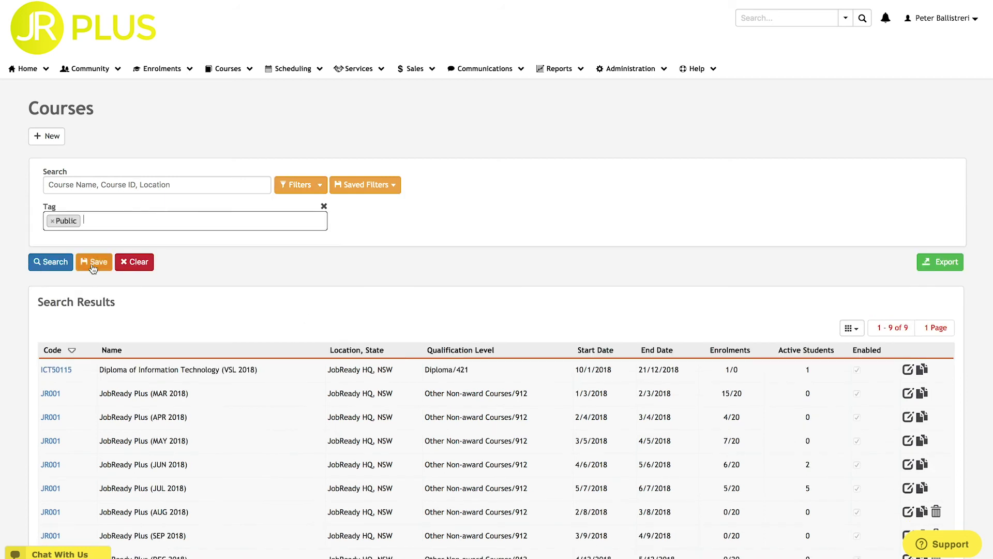
{"action": "left_click", "coordinate": [55, 268]}
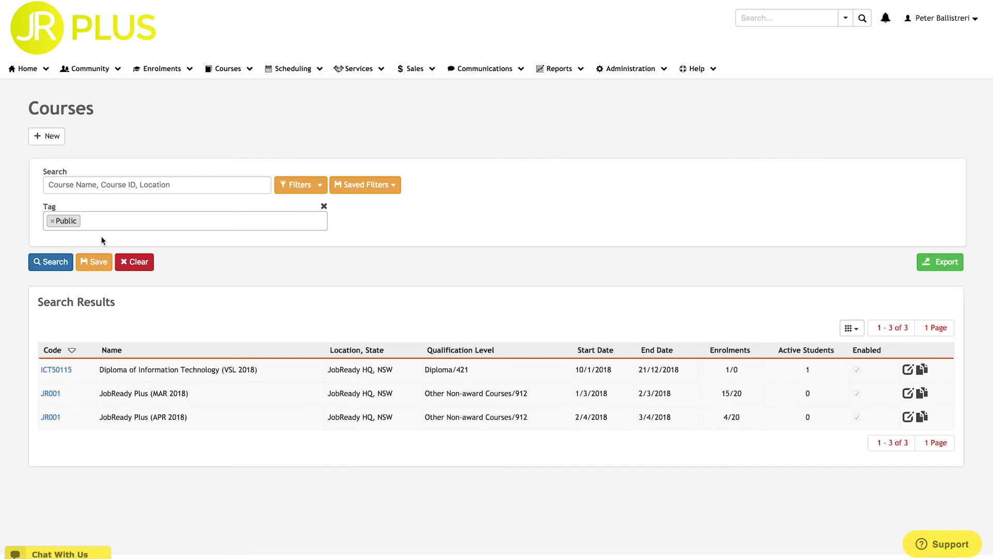
- In Marketplace, filter the demand records to the Placement service type and search
{"action": "mouse_move", "coordinate": [362, 69]}
{"action": "left_click", "coordinate": [374, 86]}
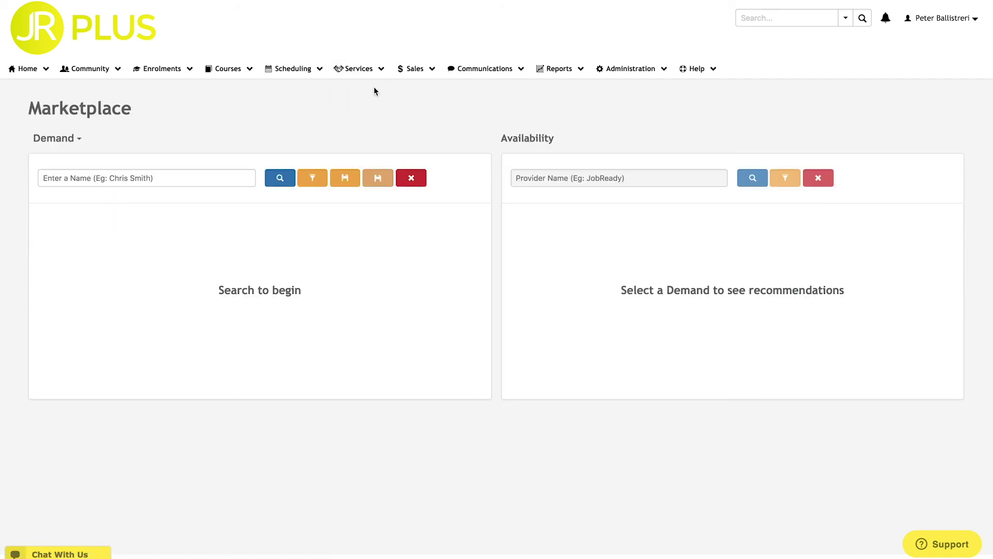
{"action": "left_click", "coordinate": [279, 178]}
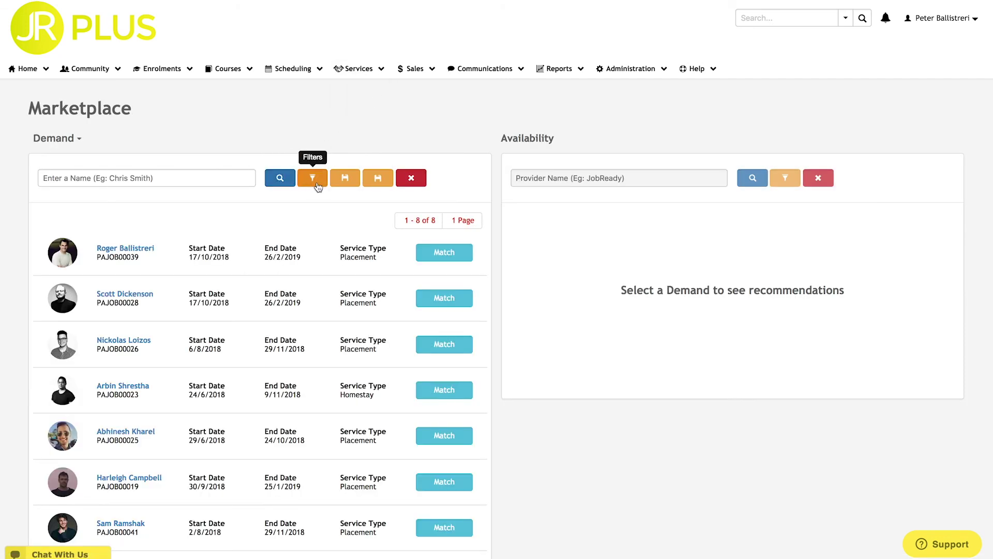
{"action": "left_click", "coordinate": [314, 181]}
{"action": "scroll", "coordinate": [357, 247], "scroll_direction": "down", "scroll_amount": 2}
{"action": "left_click", "coordinate": [357, 301]}
{"action": "left_click", "coordinate": [165, 212]}
{"action": "left_click", "coordinate": [165, 312]}
{"action": "left_click", "coordinate": [280, 179]}
- Add a Properties (Any) demand filter with Cognitive flexibility and Coordinating with others
{"action": "left_click", "coordinate": [312, 178]}
{"action": "scroll", "coordinate": [348, 272], "scroll_direction": "down", "scroll_amount": 2}
{"action": "left_click", "coordinate": [322, 243]}
{"action": "left_click", "coordinate": [298, 213]}
{"action": "left_click", "coordinate": [296, 250]}
{"action": "left_click", "coordinate": [368, 216]}
{"action": "left_click", "coordinate": [362, 268]}
- Add Creativity, Critical thinking and Negotiation skills to the Any filter, then clear it
{"action": "left_click", "coordinate": [390, 231]}
{"action": "left_click", "coordinate": [362, 285]}
{"action": "left_click", "coordinate": [372, 252]}
{"action": "left_click", "coordinate": [305, 290]}
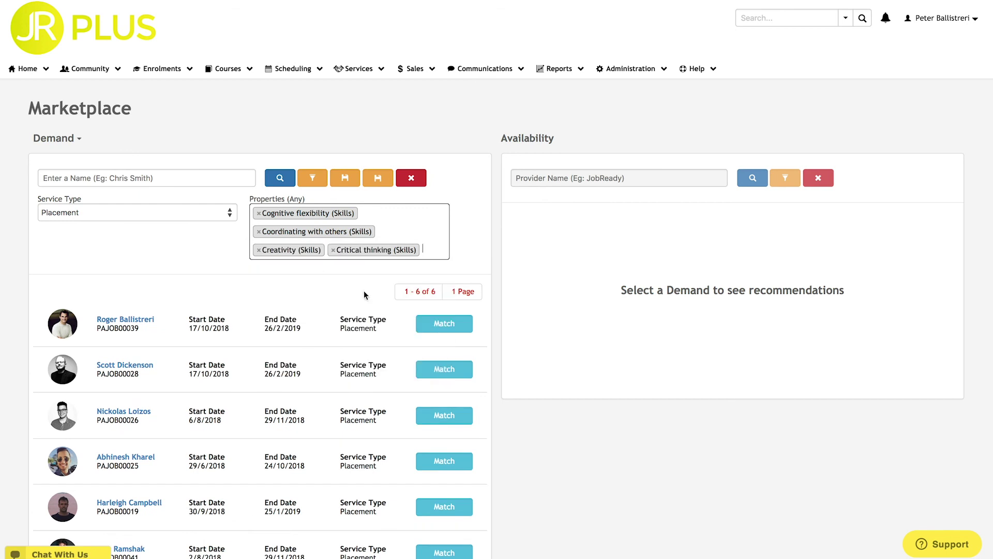
{"action": "left_click", "coordinate": [425, 249]}
{"action": "scroll", "coordinate": [408, 310], "scroll_direction": "down", "scroll_amount": 3}
{"action": "left_click", "coordinate": [403, 333]}
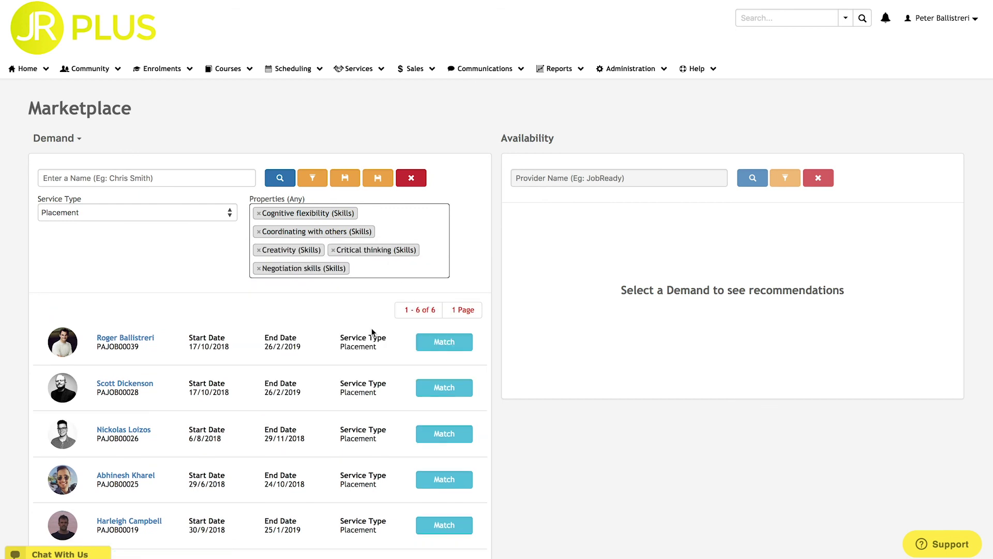
{"action": "left_click", "coordinate": [280, 178]}
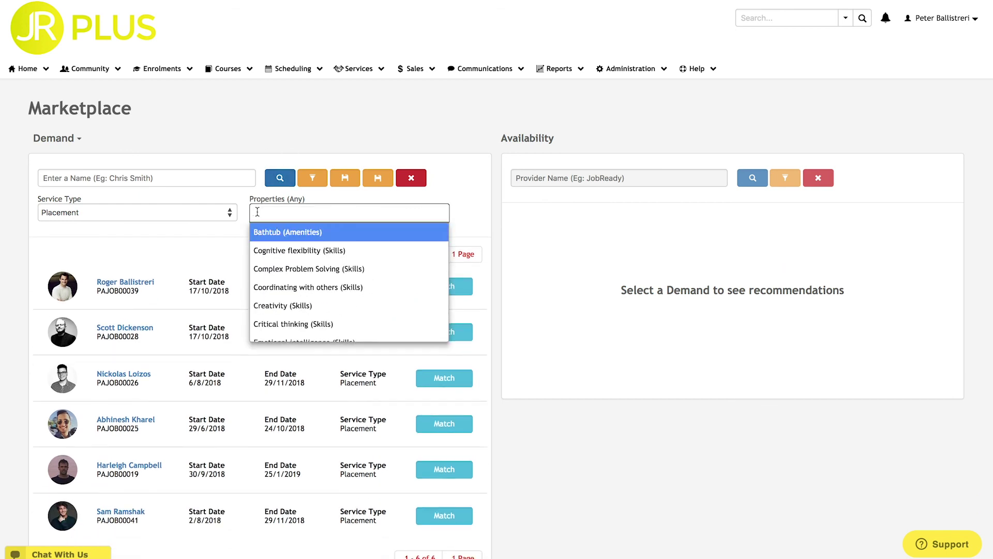
- Filter demand by Properties (All) requiring all five skills and run the search
{"action": "left_click", "coordinate": [312, 178]}
{"action": "left_click", "coordinate": [345, 264]}
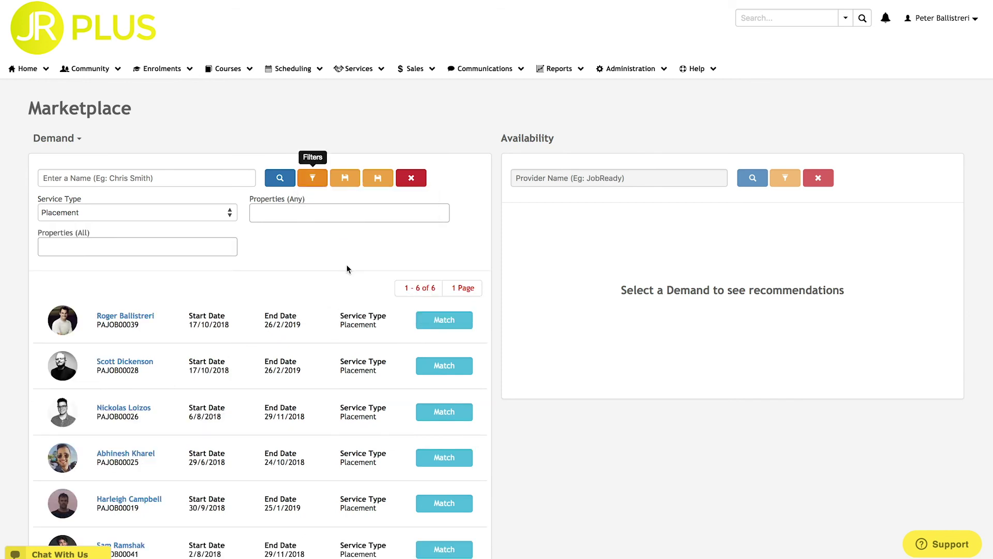
{"action": "left_click", "coordinate": [137, 242]}
{"action": "left_click", "coordinate": [142, 284]}
{"action": "left_click", "coordinate": [150, 304]}
{"action": "left_click", "coordinate": [155, 321]}
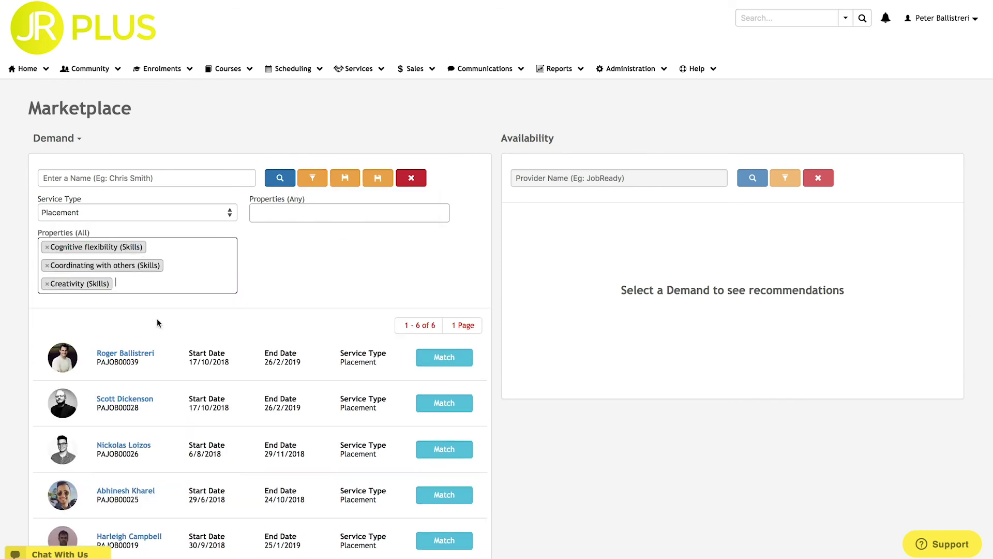
{"action": "left_click", "coordinate": [213, 285]}
{"action": "left_click", "coordinate": [155, 340]}
{"action": "scroll", "coordinate": [213, 362], "scroll_direction": "down", "scroll_amount": 3}
{"action": "left_click", "coordinate": [216, 375]}
{"action": "left_click", "coordinate": [279, 178]}
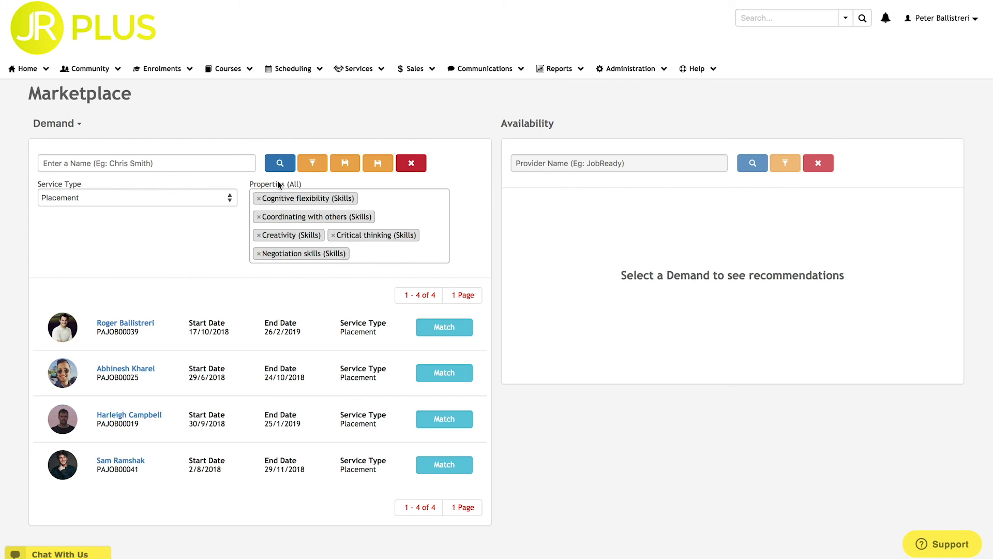
- Match the first demand record and filter availability requiring all five skill properties
{"action": "left_click", "coordinate": [444, 327]}
{"action": "left_click", "coordinate": [785, 115]}
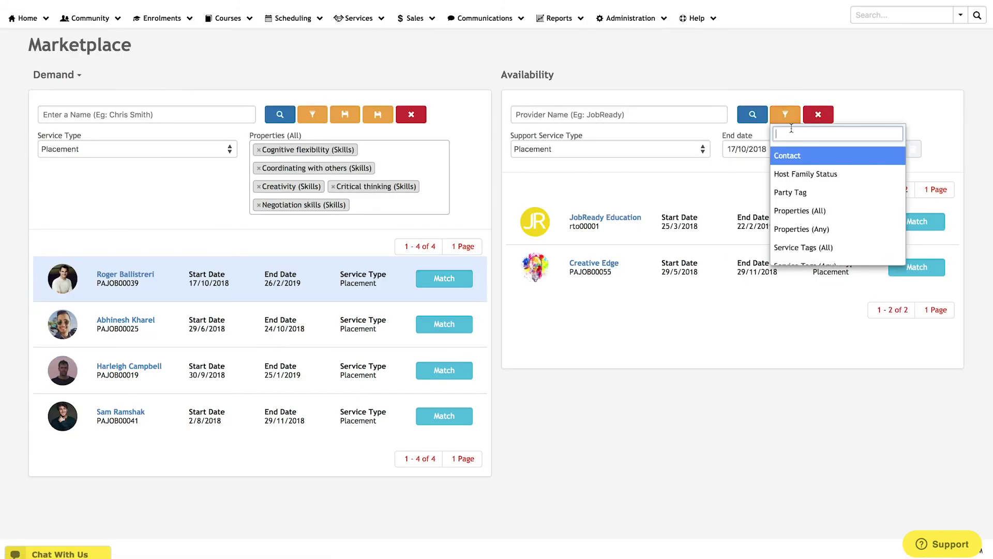
{"action": "left_click", "coordinate": [814, 213]}
{"action": "left_click", "coordinate": [610, 182]}
{"action": "left_click", "coordinate": [612, 218]}
{"action": "left_click", "coordinate": [615, 240]}
{"action": "left_click", "coordinate": [621, 258]}
{"action": "left_click", "coordinate": [641, 278]}
{"action": "scroll", "coordinate": [644, 290], "scroll_direction": "down", "scroll_amount": 3}
{"action": "left_click", "coordinate": [645, 296]}
{"action": "left_click", "coordinate": [752, 115]}
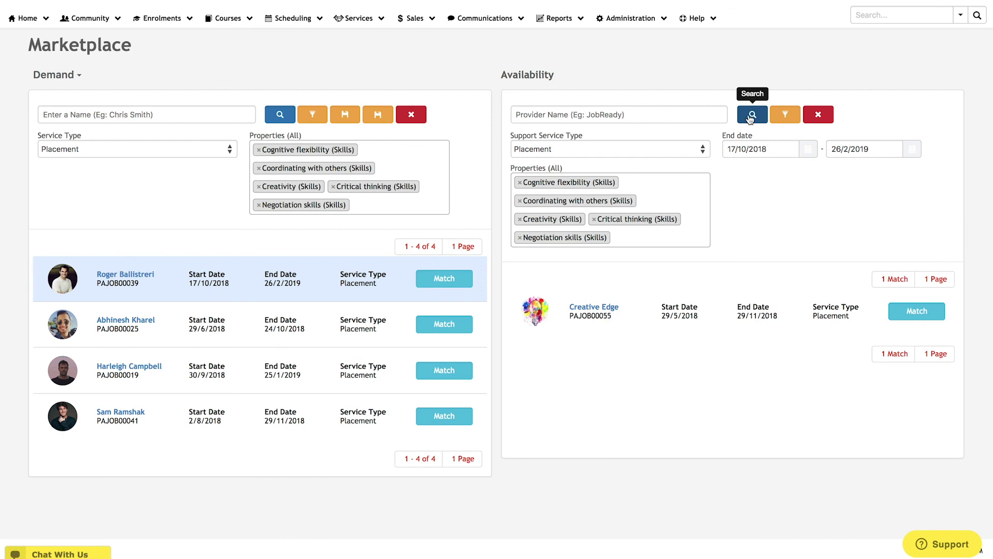
- Start a new Report Builder report and add the Party Properties and Tag fields
{"action": "left_click", "coordinate": [918, 313]}
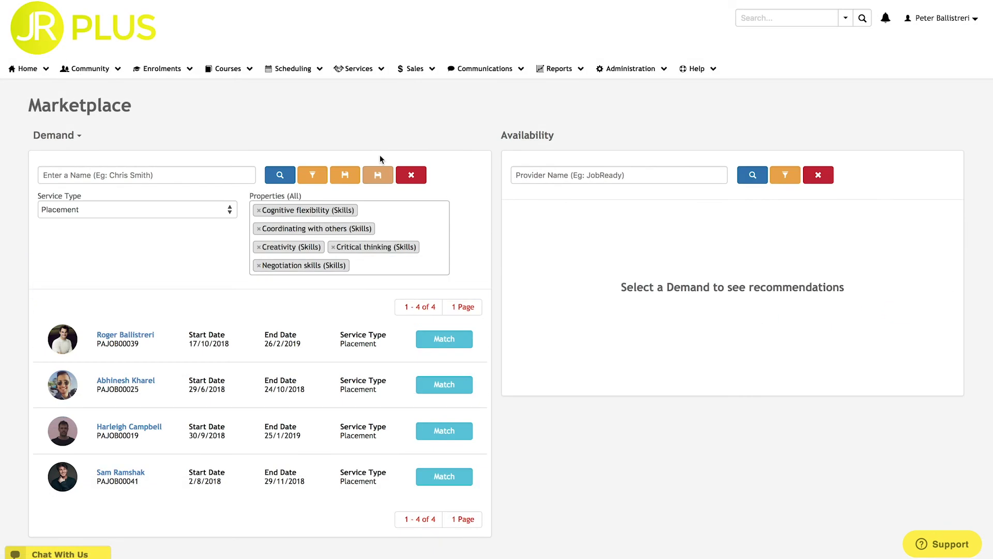
{"action": "mouse_move", "coordinate": [558, 70]}
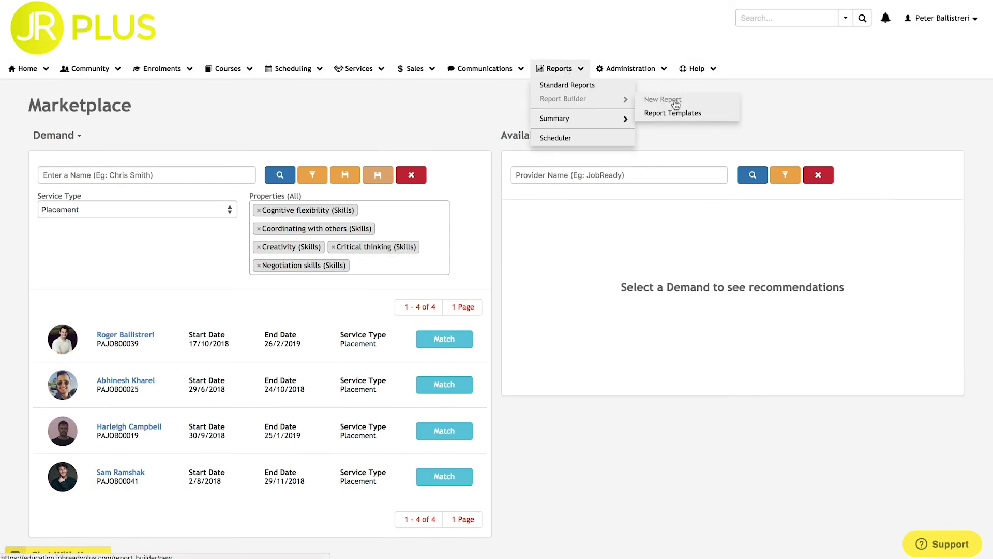
{"action": "left_click", "coordinate": [676, 105]}
{"action": "scroll", "coordinate": [238, 295], "scroll_direction": "down", "scroll_amount": 5}
{"action": "left_click", "coordinate": [167, 305]}
{"action": "scroll", "coordinate": [169, 312], "scroll_direction": "down", "scroll_amount": 5}
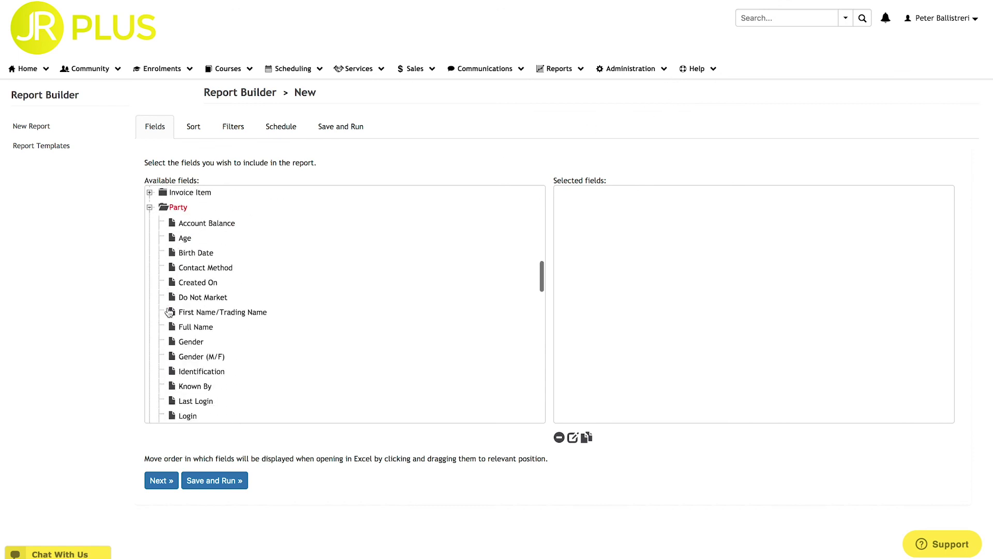
{"action": "scroll", "coordinate": [170, 312], "scroll_direction": "down", "scroll_amount": 5}
{"action": "double_click", "coordinate": [176, 313]}
{"action": "scroll", "coordinate": [186, 315], "scroll_direction": "down", "scroll_amount": 2}
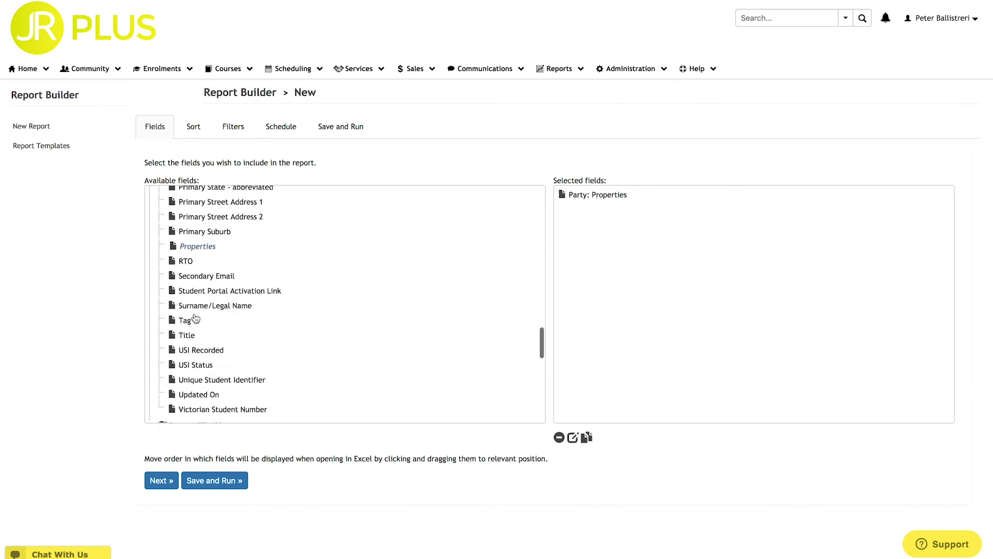
{"action": "double_click", "coordinate": [187, 312]}
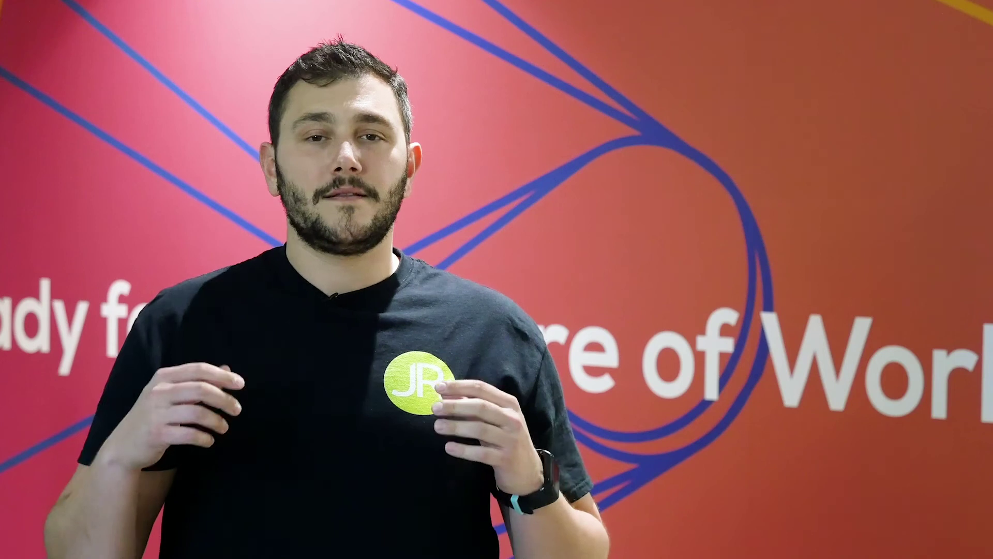